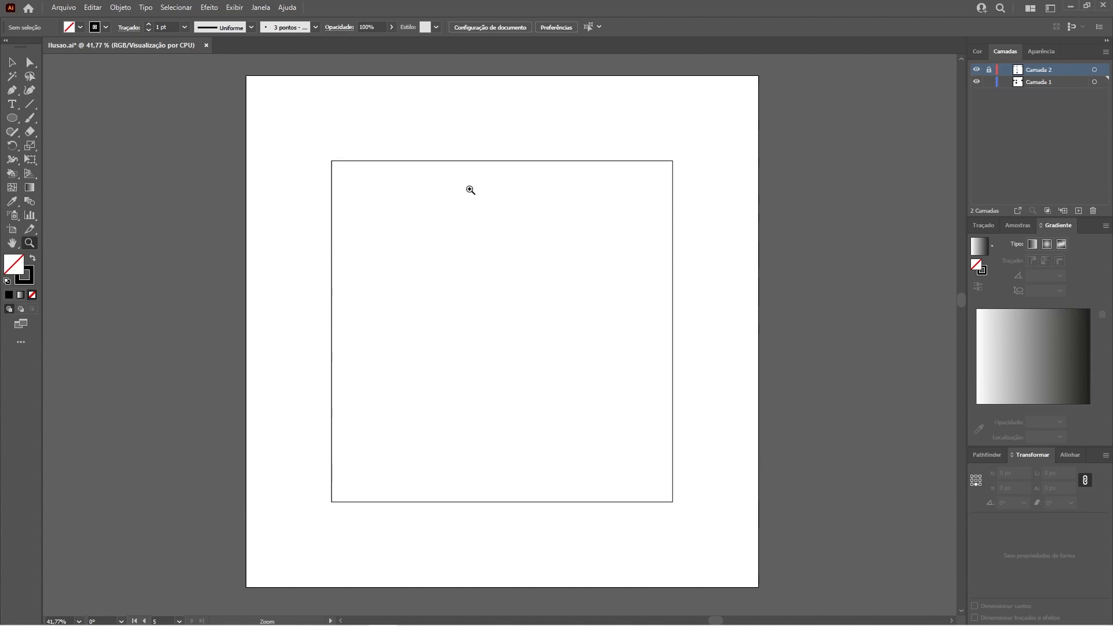
- Draw a circle about 44 px in diameter and centre it horizontally and vertically on the artboard
key(l)
drag(489, 305, 503, 307)
key(v)
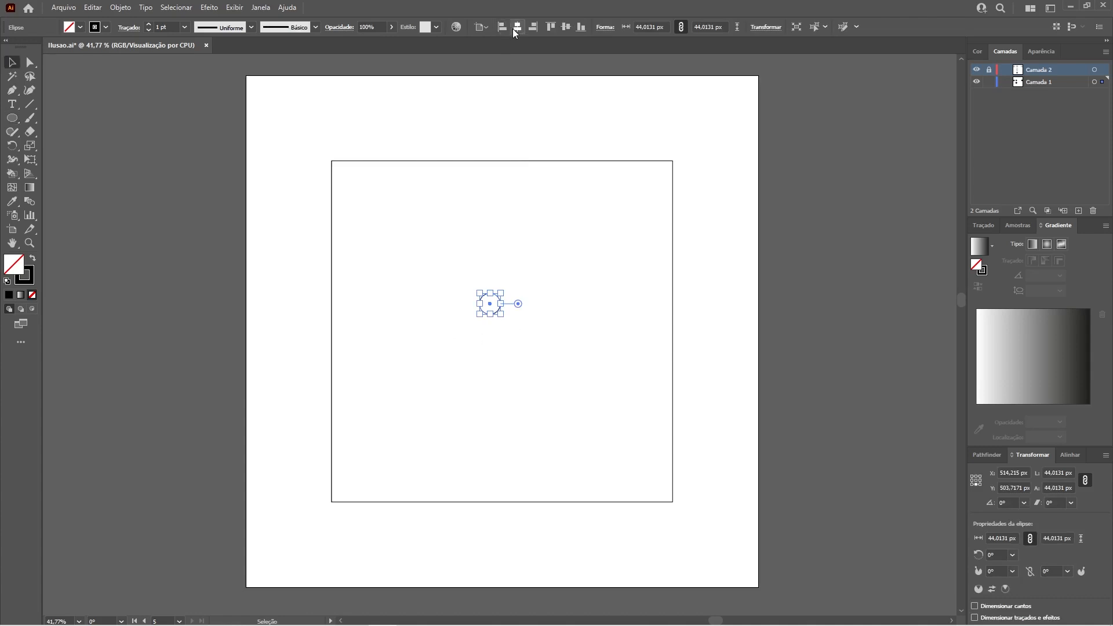
click(516, 28)
click(564, 26)
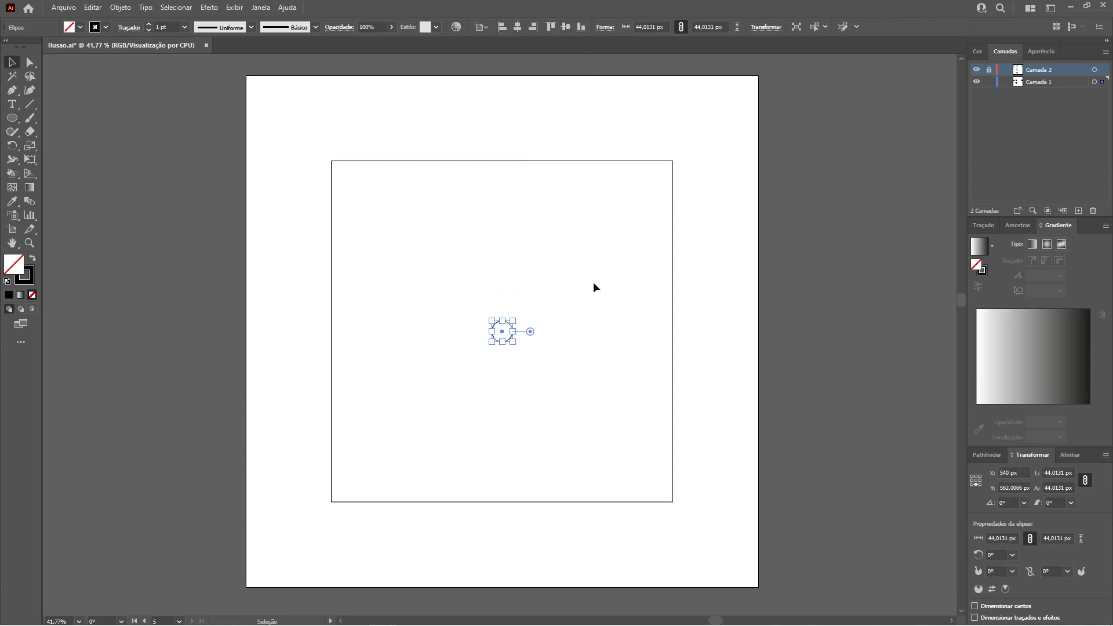
click(739, 266)
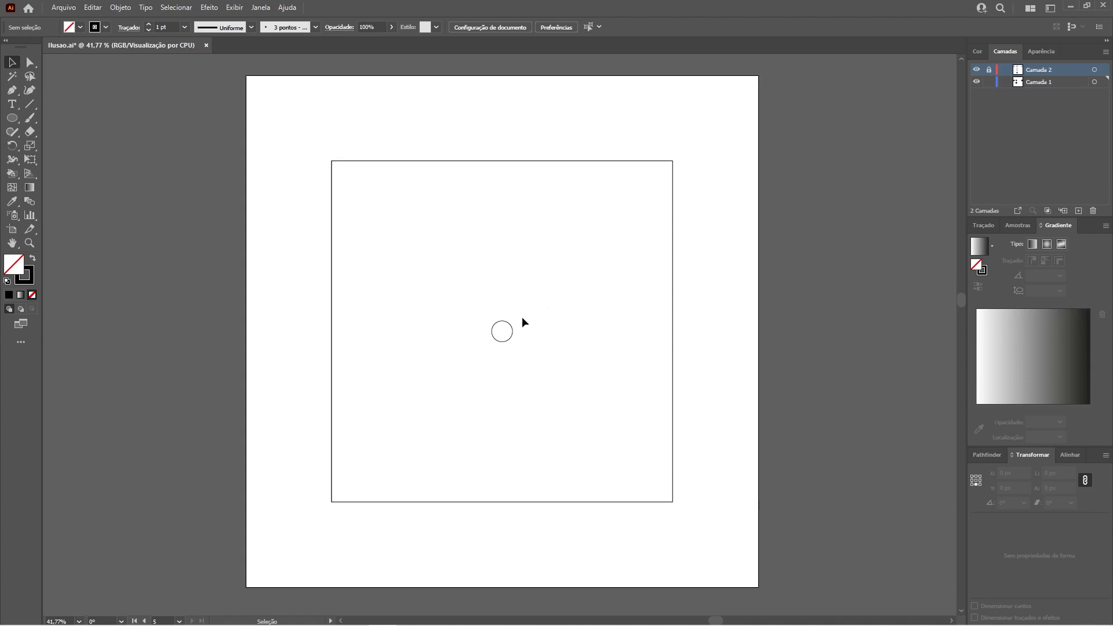
- Examine the concentric-circles example beside the artboard and the blend options for specified steps, leaving them unchanged
scroll(642, 320, right, 10)
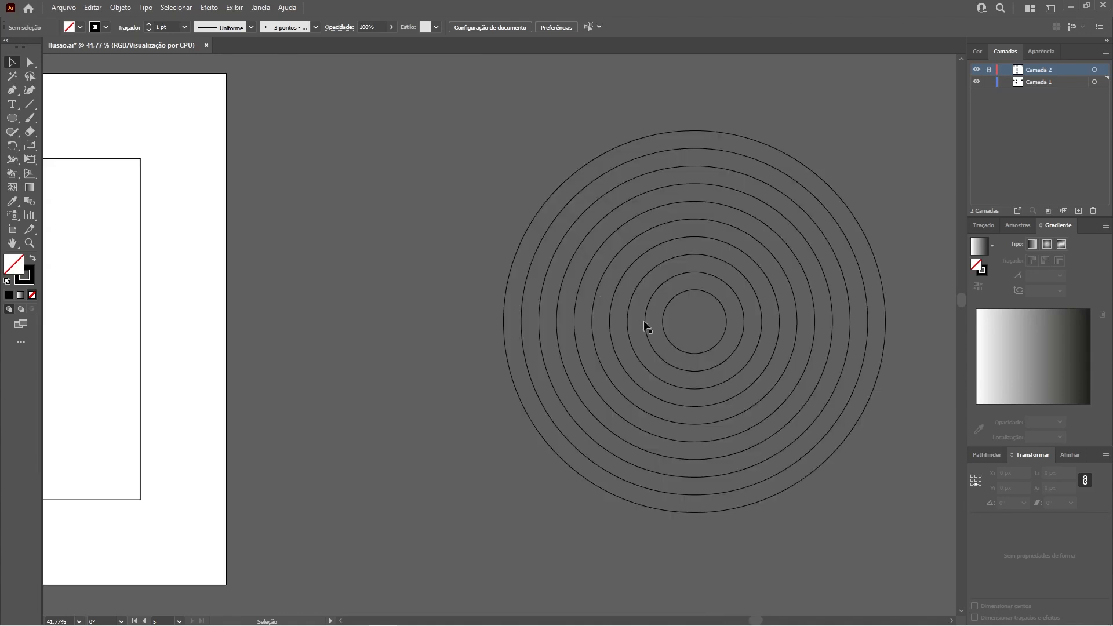
drag(711, 319, 574, 322)
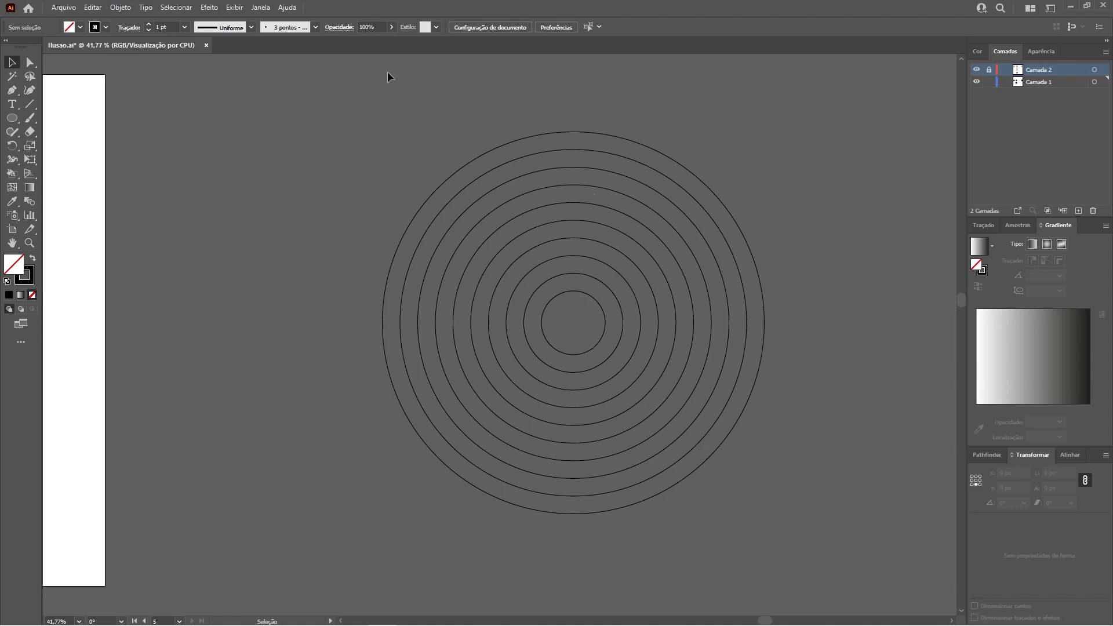
click(122, 9)
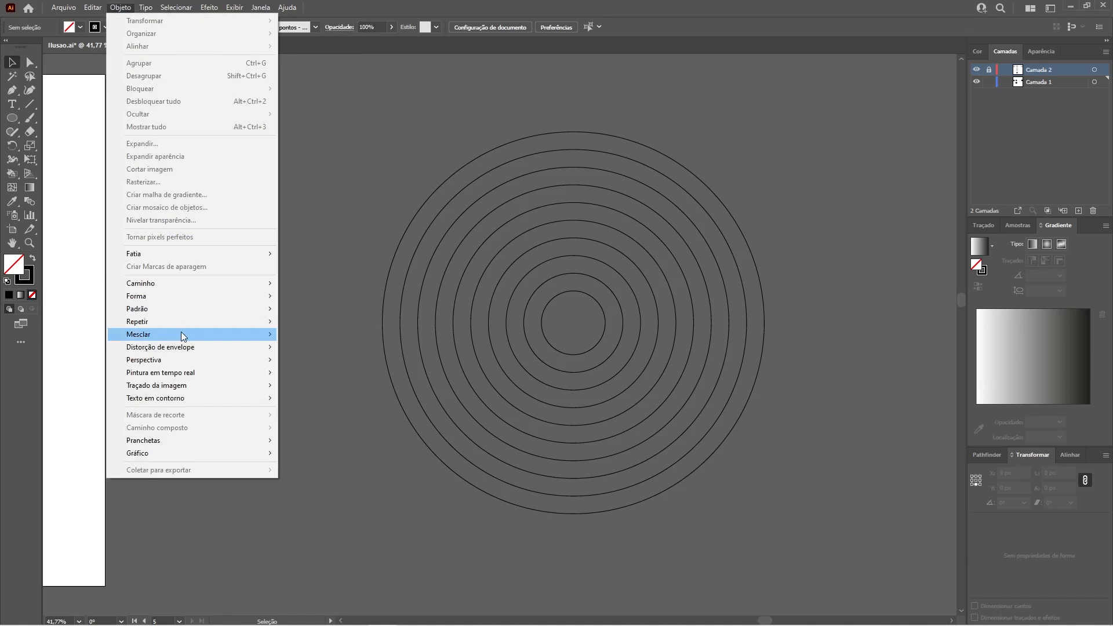
mouse_move(184, 333)
click(321, 364)
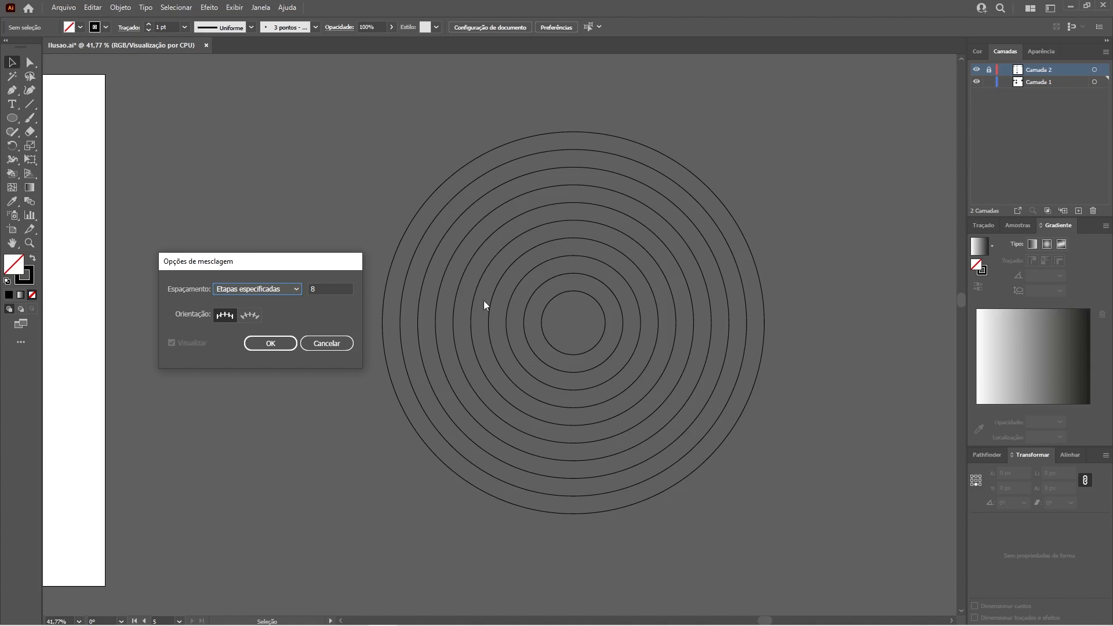
click(328, 343)
- Start an Offset Path on the small central circle with an offset of 15 px
drag(366, 269, 743, 249)
drag(410, 272, 640, 275)
drag(553, 265, 594, 290)
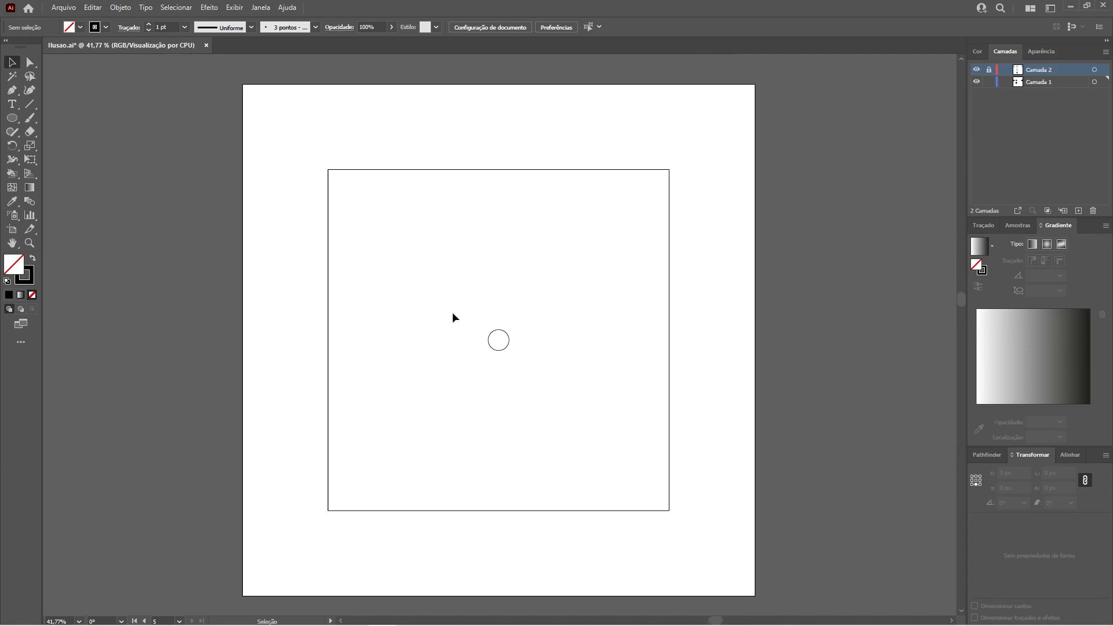
click(490, 334)
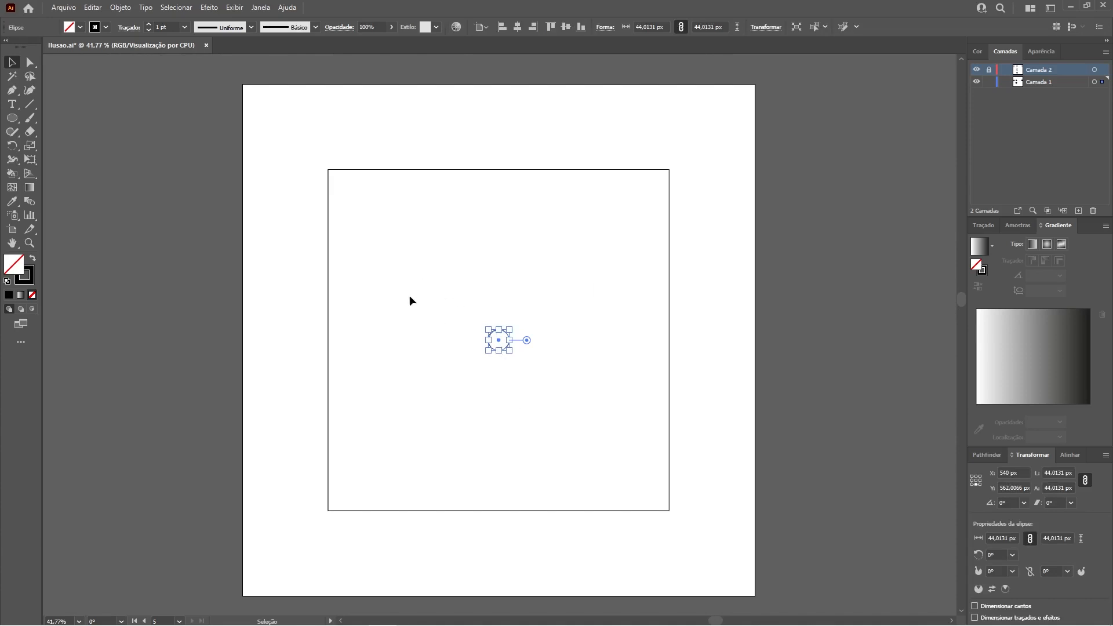
click(122, 8)
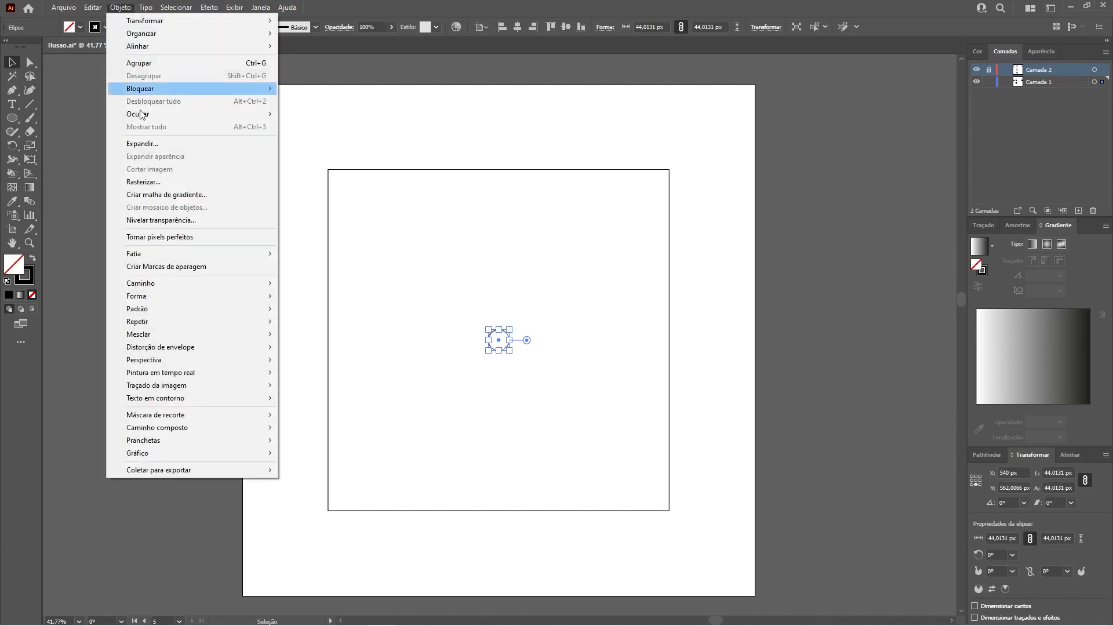
mouse_move(225, 286)
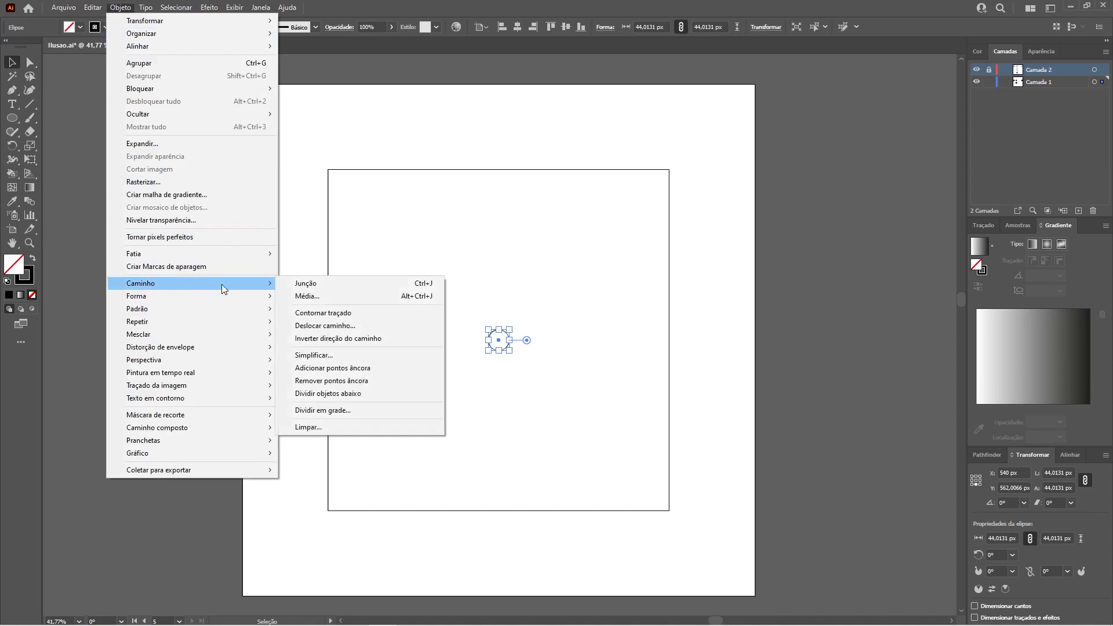
click(351, 328)
text(15)
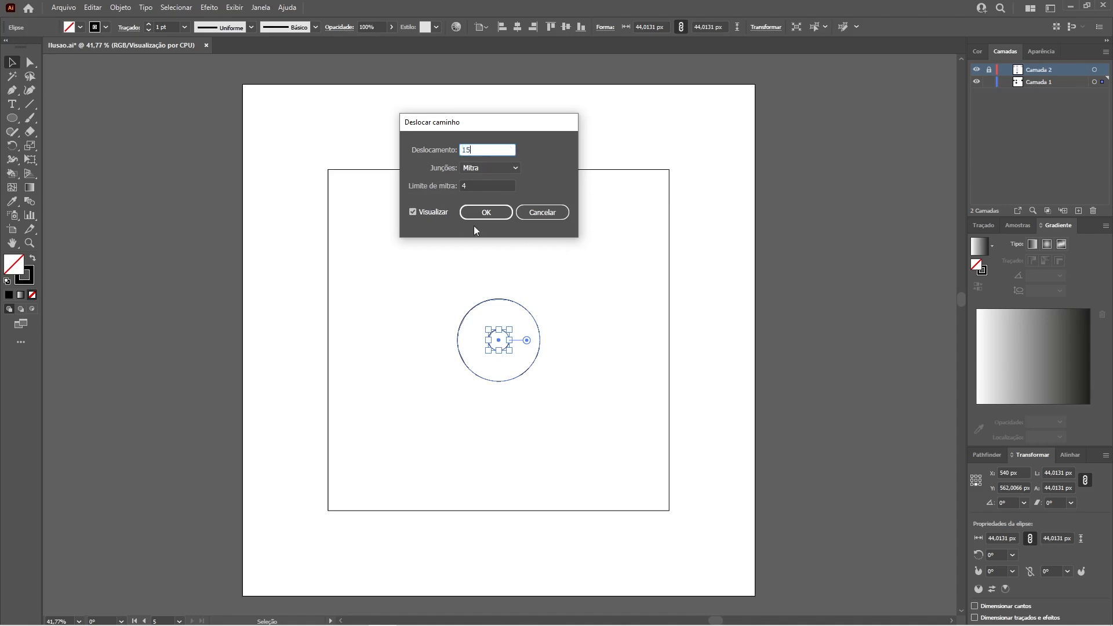
key(Tab)
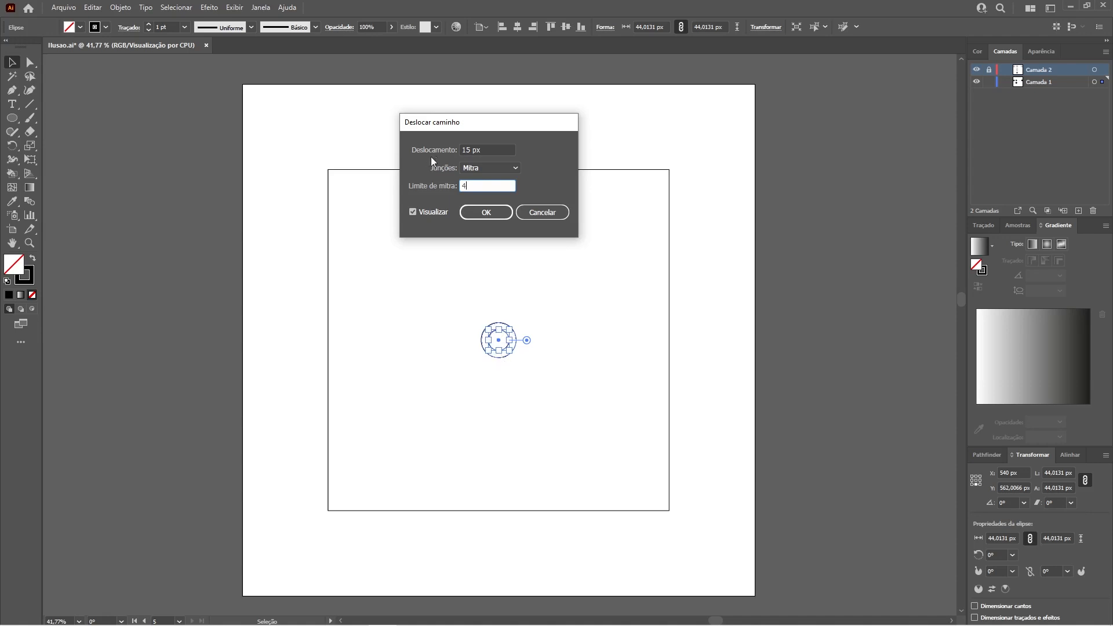
- Try an inward offset of -15 px on the central circle
click(479, 148)
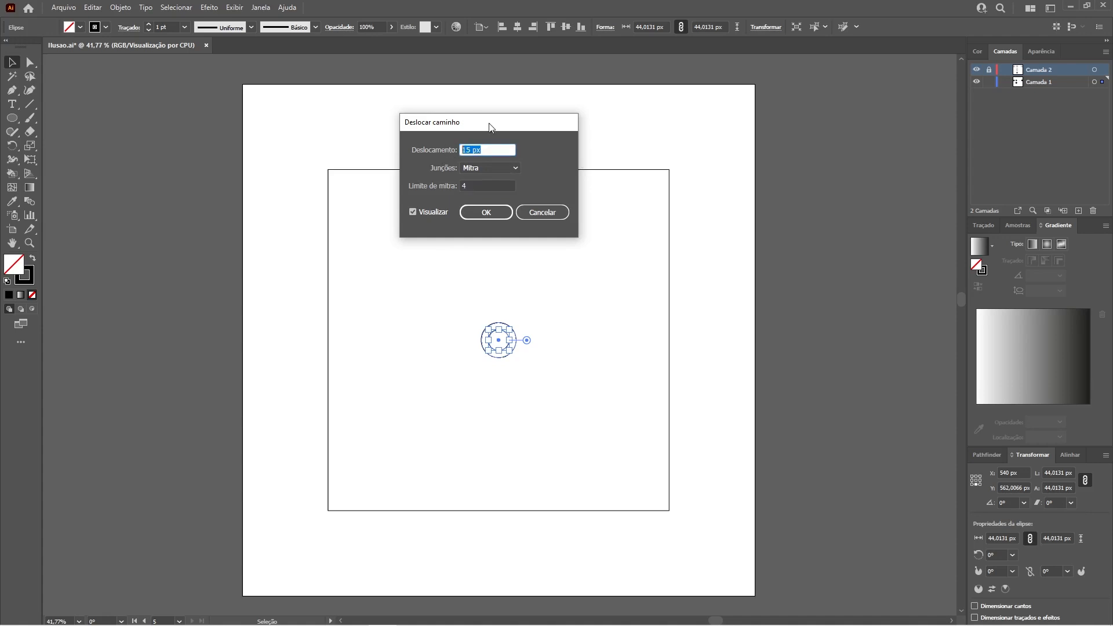
text(-15)
click(478, 187)
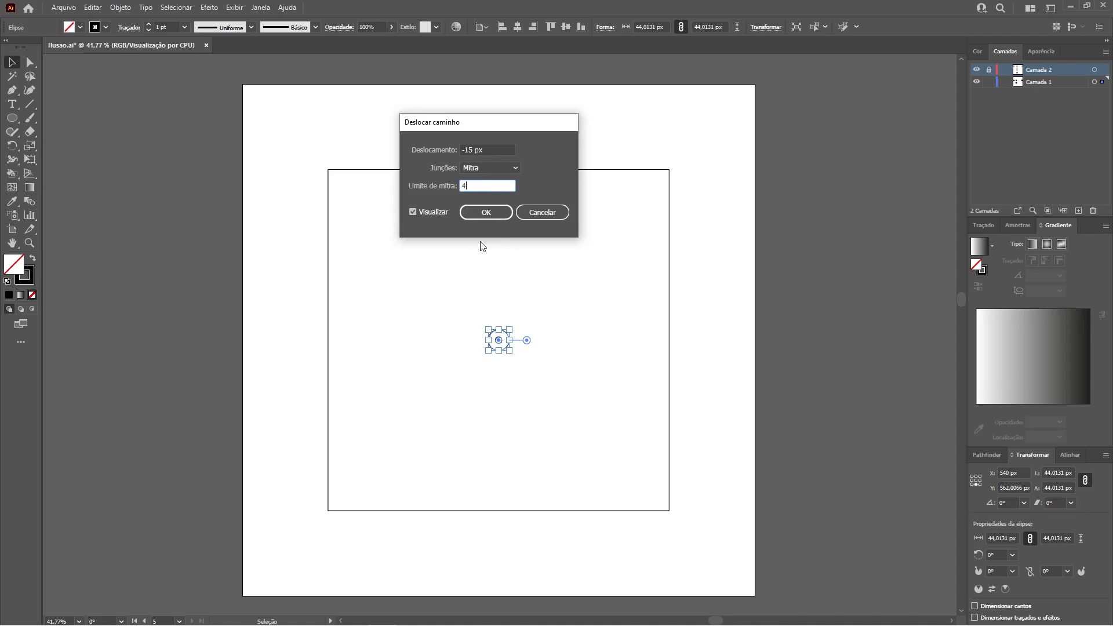
- Set the central circle's offset back to 15 px, compare it with the preview on and off, and apply it
key(shift+Tab)
text(15)
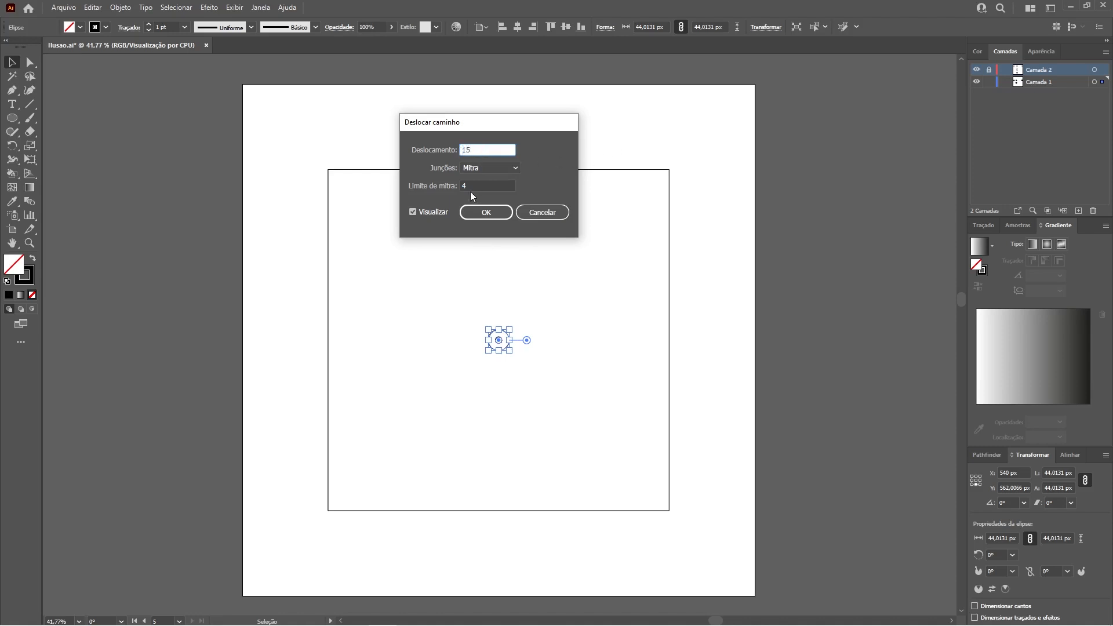
click(414, 212)
click(416, 213)
click(415, 213)
click(414, 213)
click(413, 213)
click(487, 213)
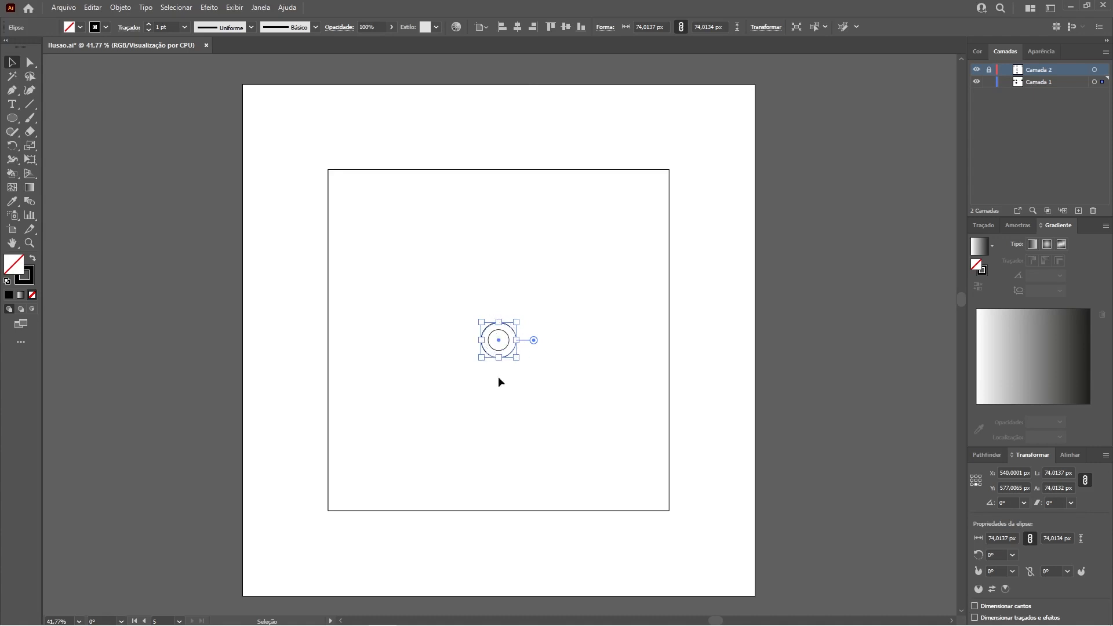
- Offset the selected outer circle's path outward by 20 px to add a third ring
click(122, 9)
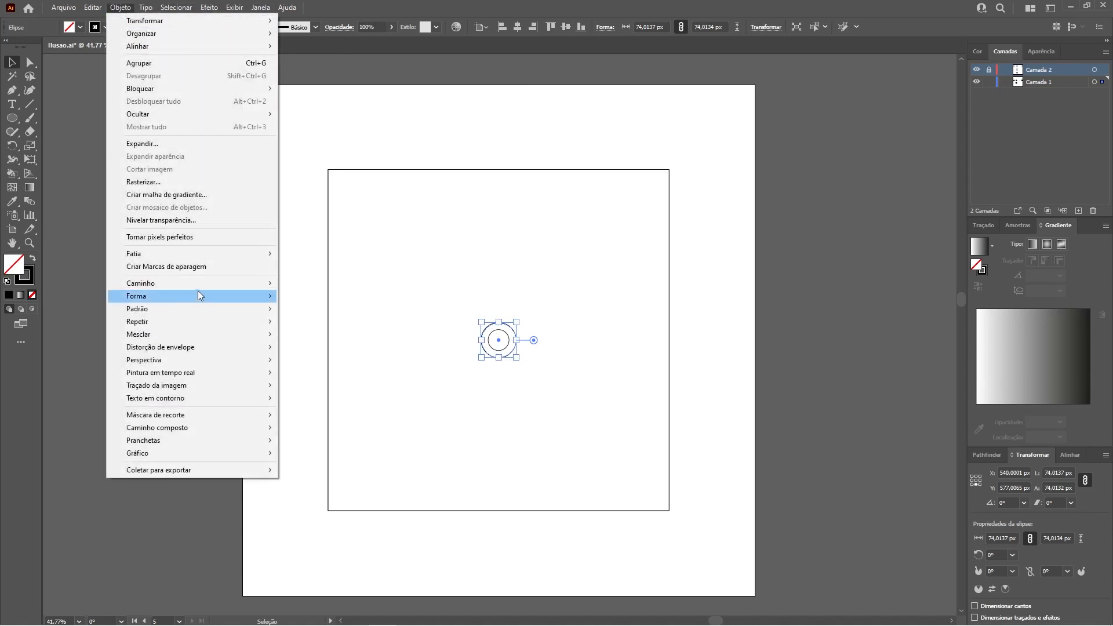
mouse_move(204, 285)
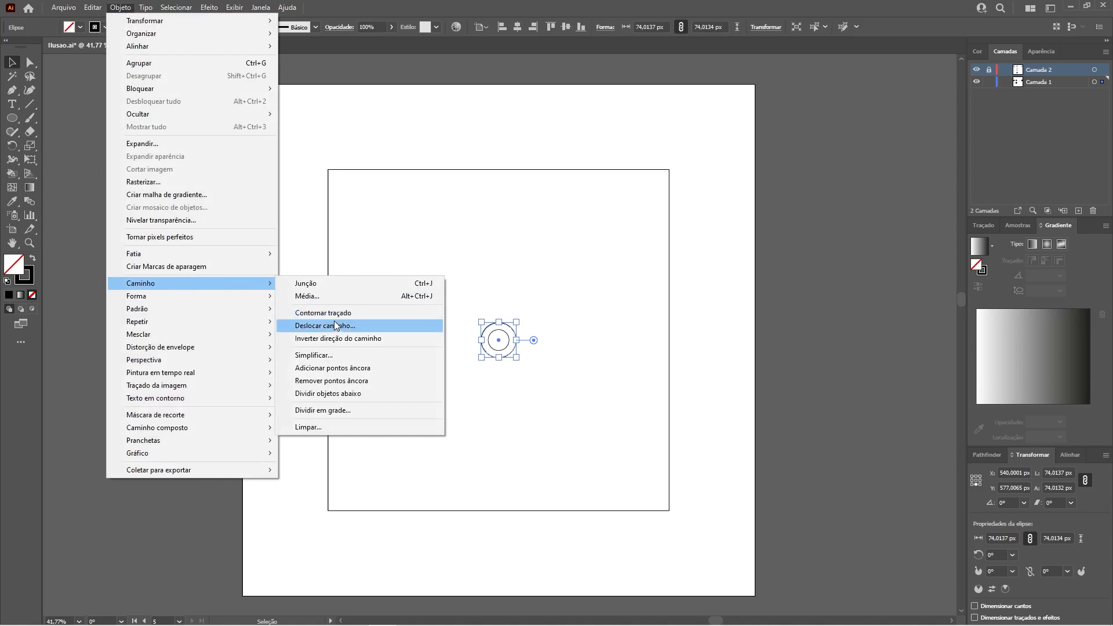
click(329, 326)
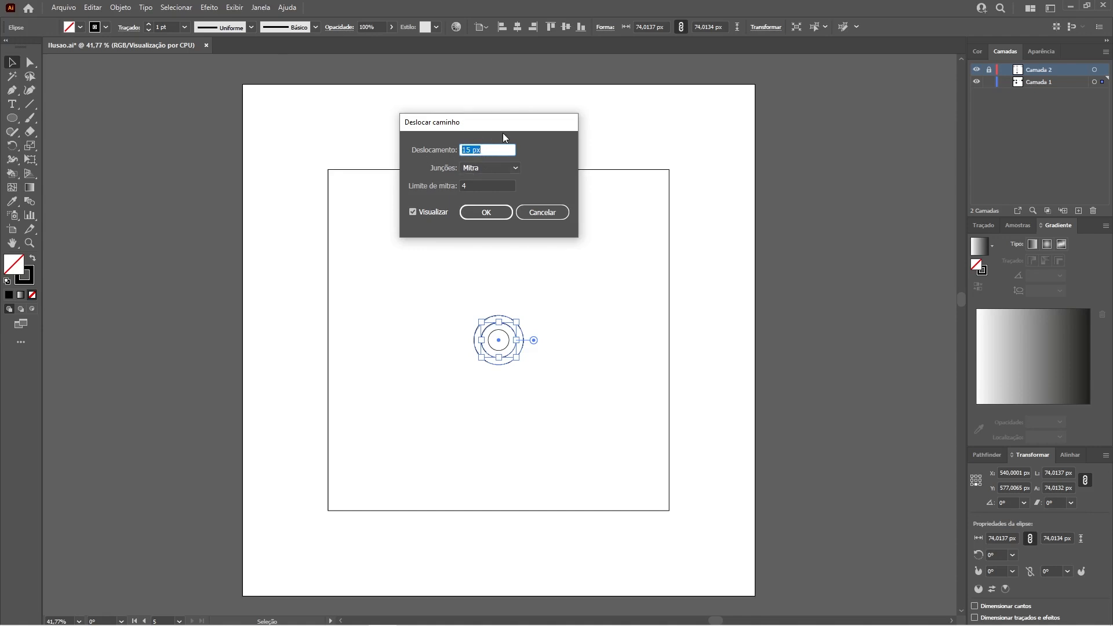
text(20)
key(Return)
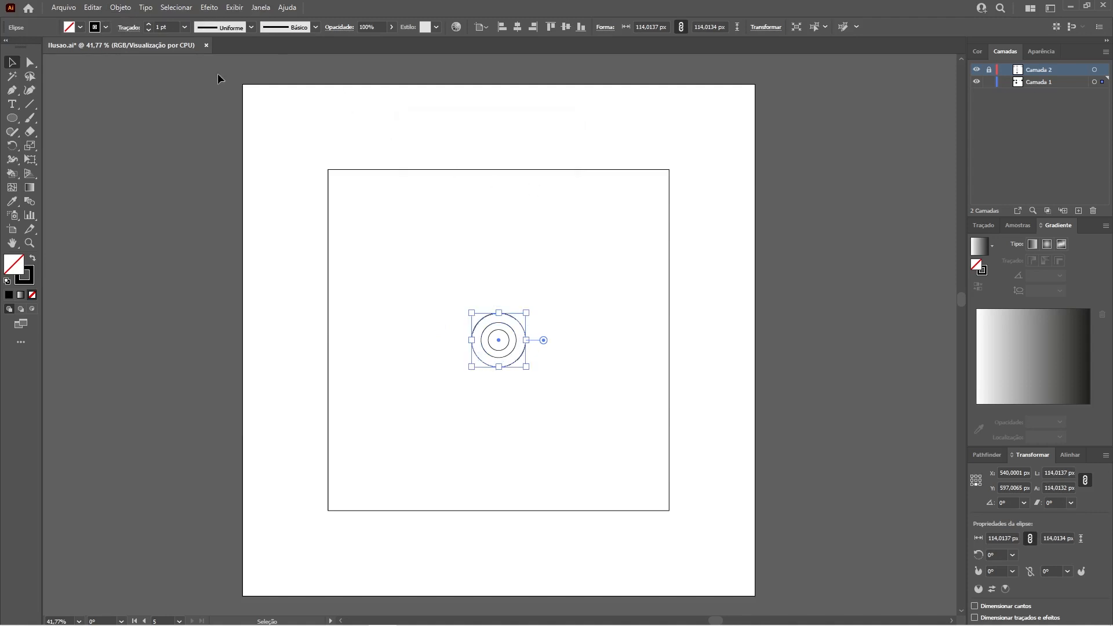
- Offset the outermost circle's path outward by 25 px, checking the preview before applying it
click(124, 9)
mouse_move(236, 284)
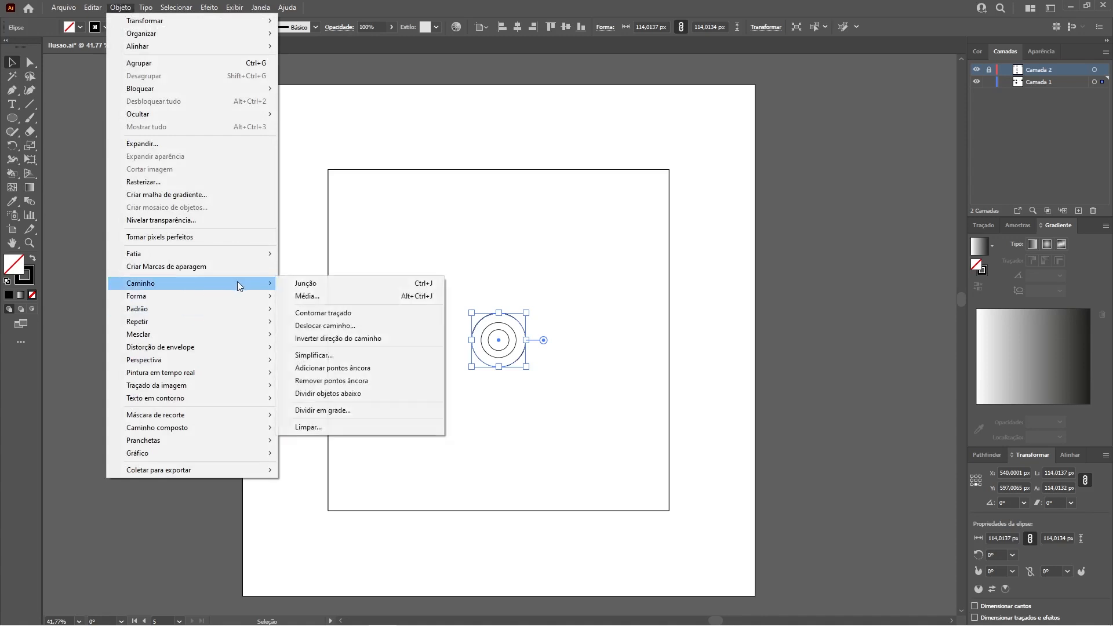
click(341, 326)
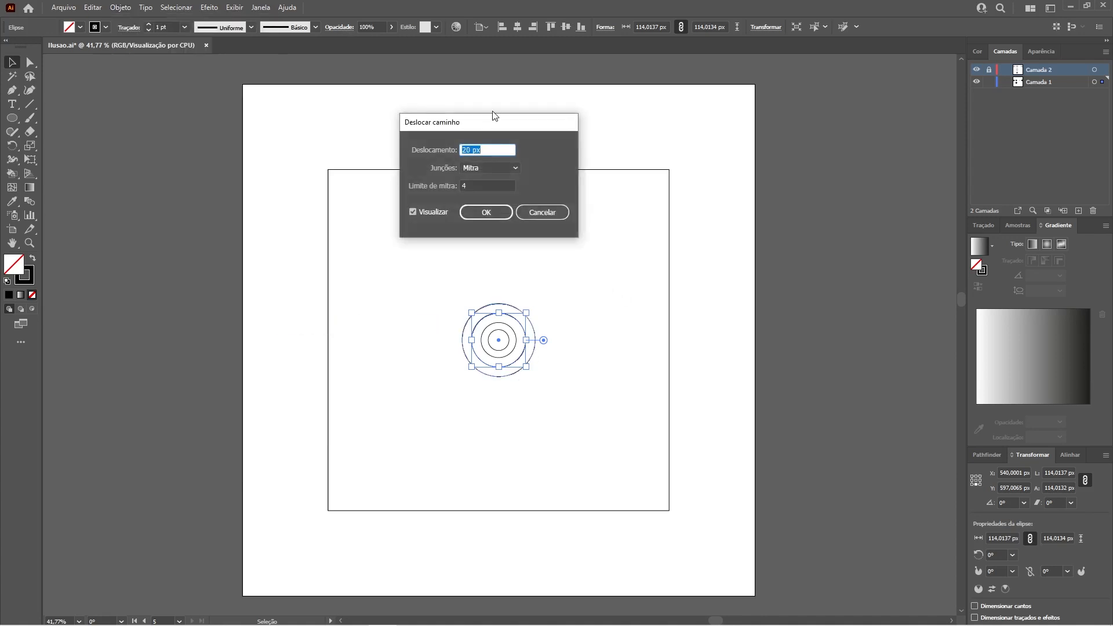
text(25)
click(413, 212)
click(416, 212)
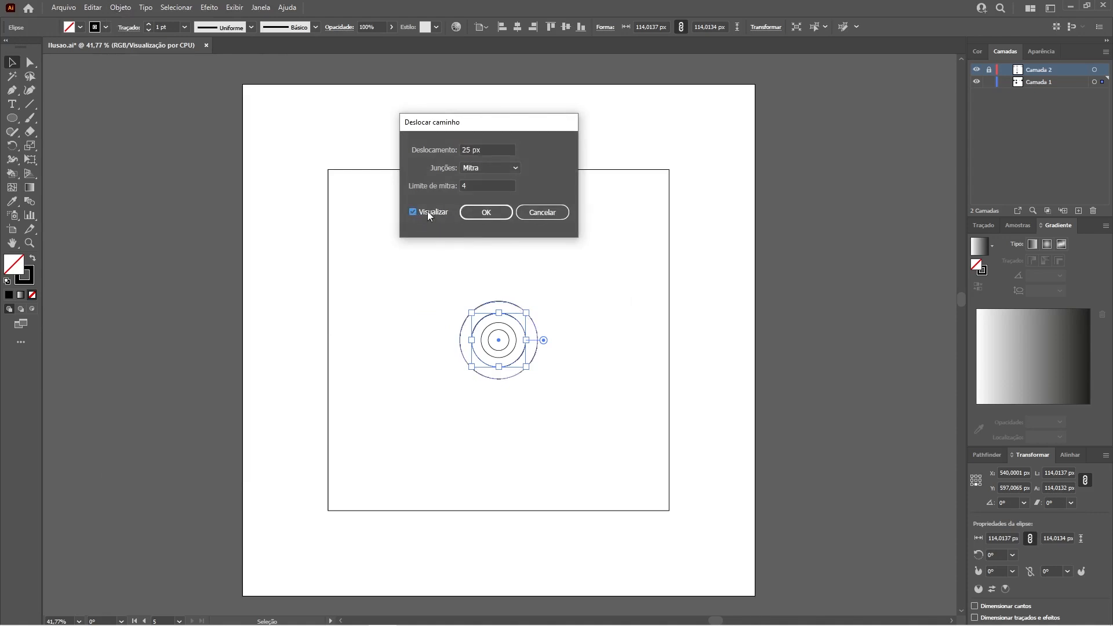
click(493, 213)
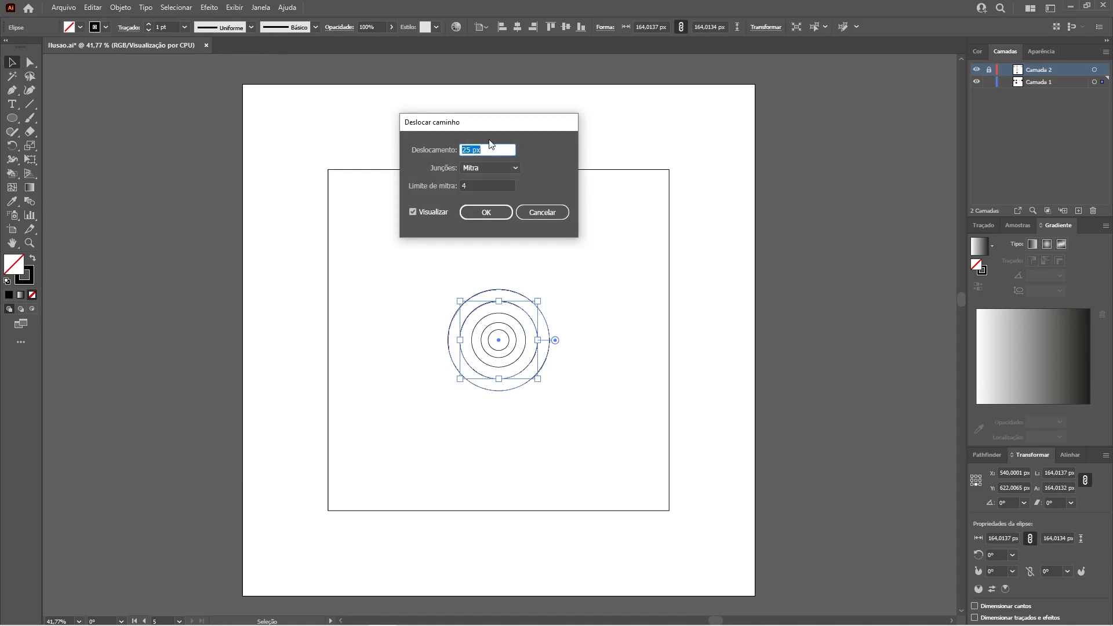
- Offset the outermost circle's path outward by 30 px
text(30)
click(485, 212)
click(345, 280)
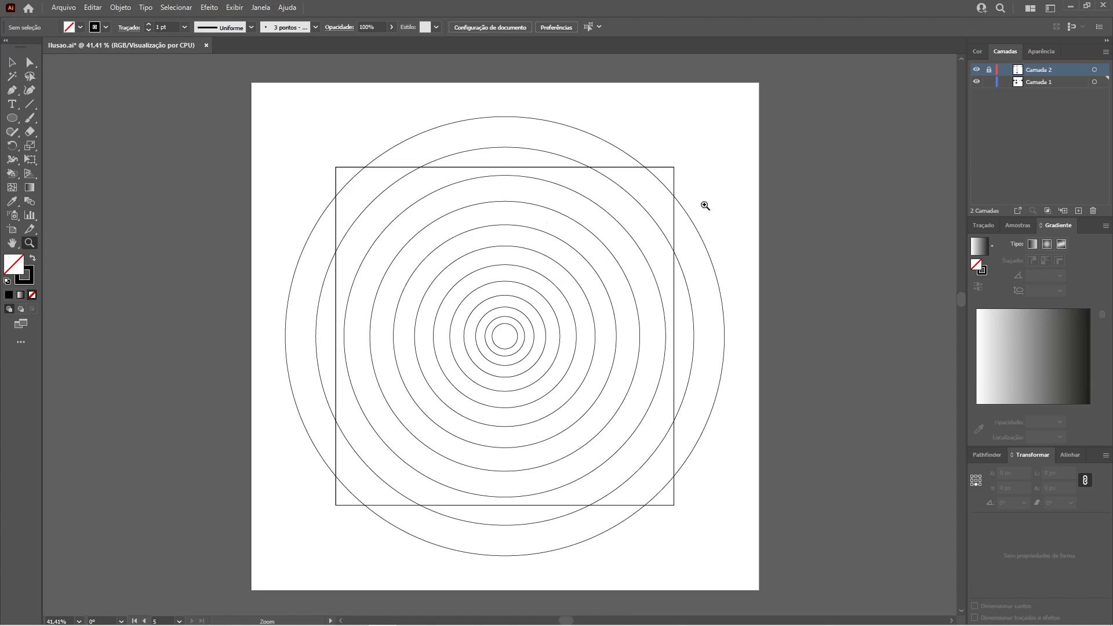
- On layer Camada 1, draw an arched Pen path from the circles' centre to just beyond the outermost circle's upper-left side
click(1065, 84)
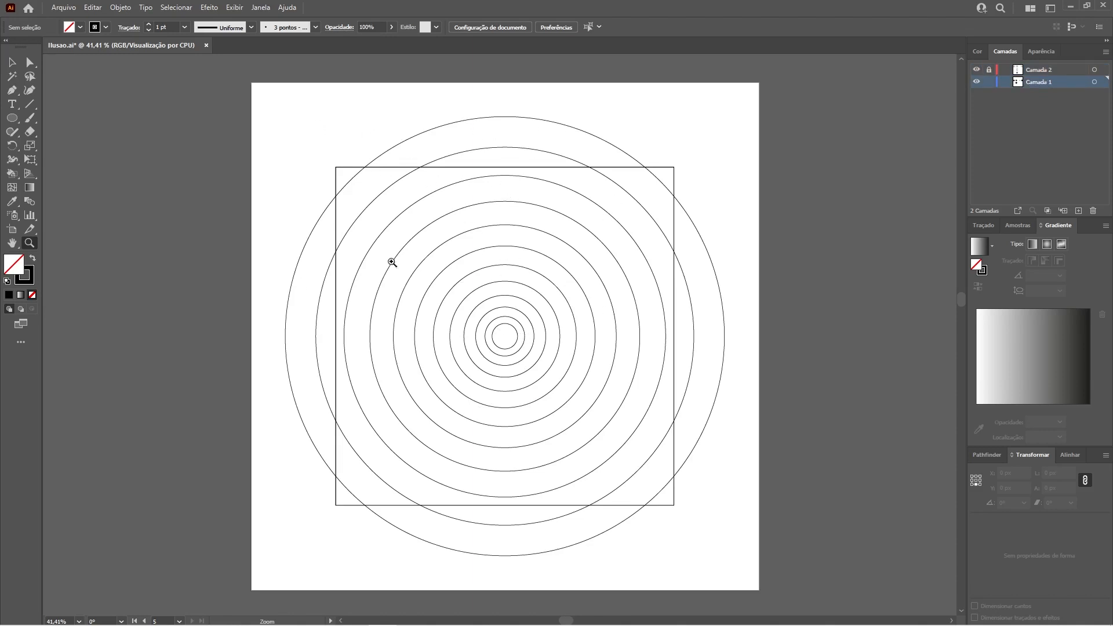
key(F6)
key(p)
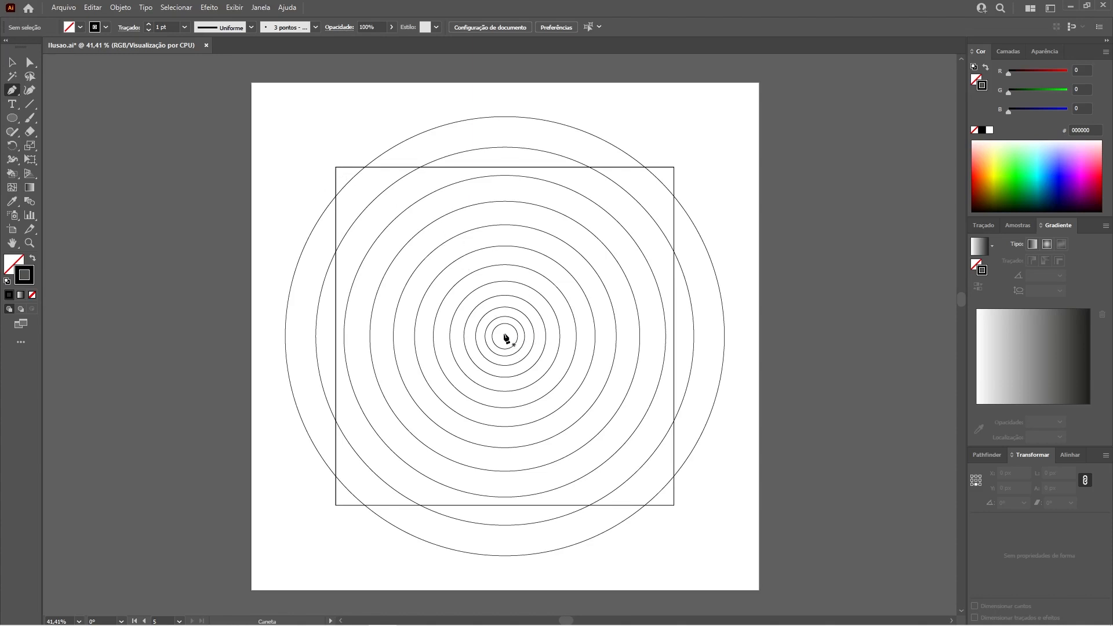
click(503, 362)
click(503, 307)
drag(503, 307, 503, 261)
drag(266, 241, 145, 332)
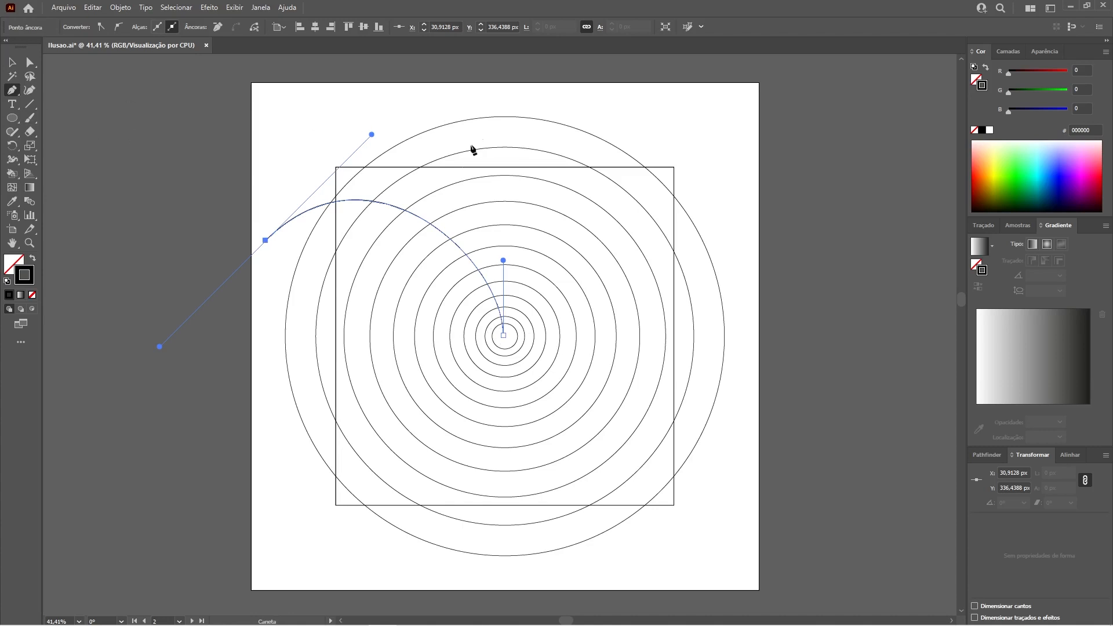
key(v)
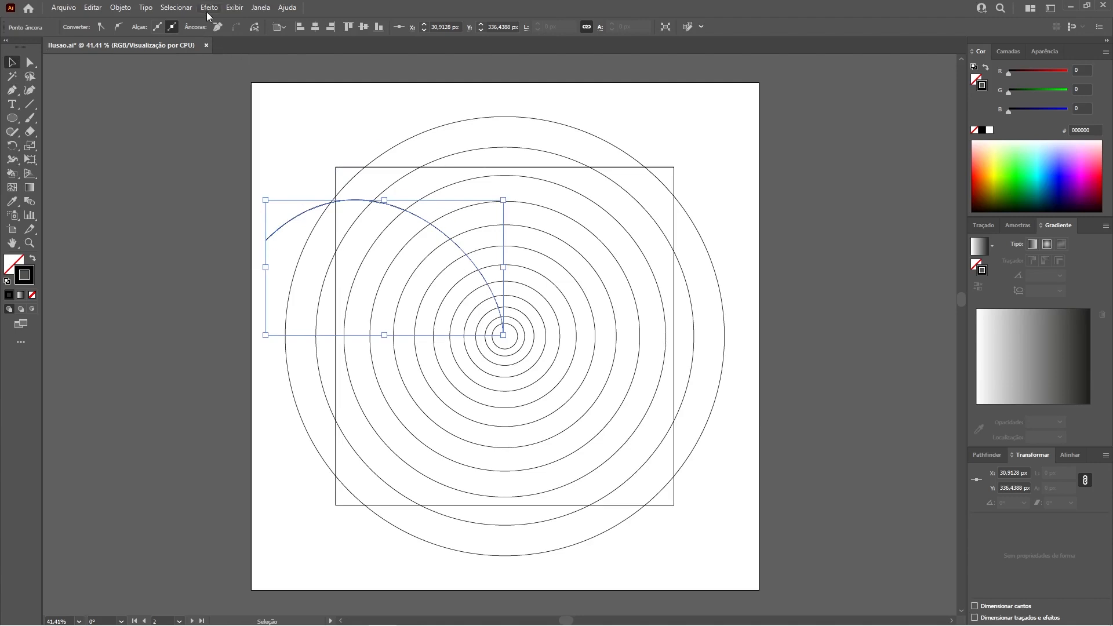
- Display the artwork in outline view and deselect the curved path
click(235, 8)
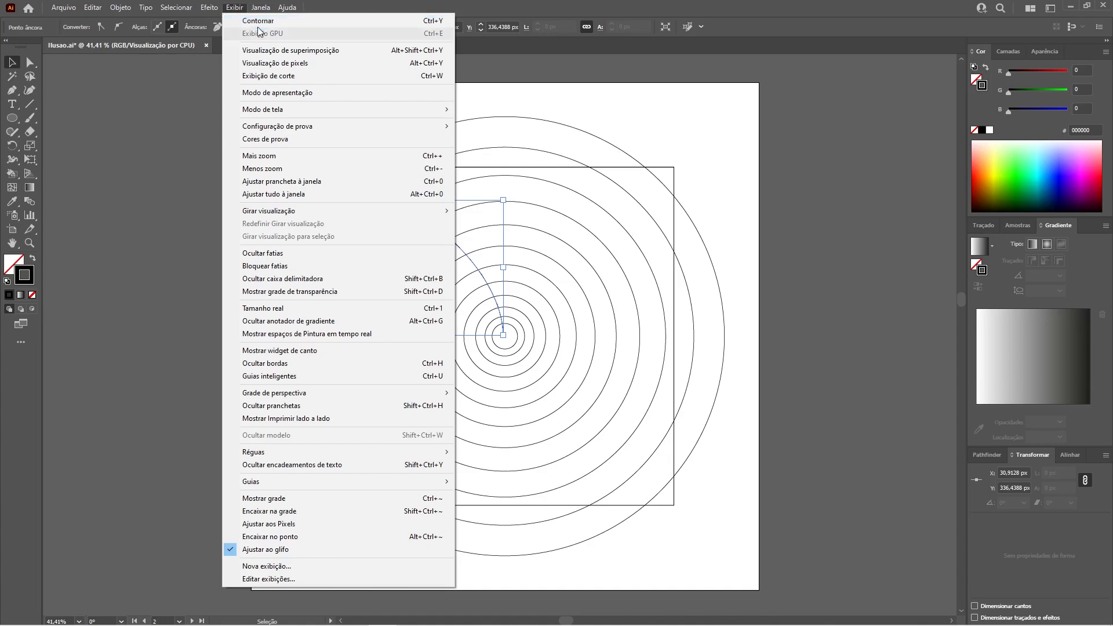
click(432, 22)
click(505, 331)
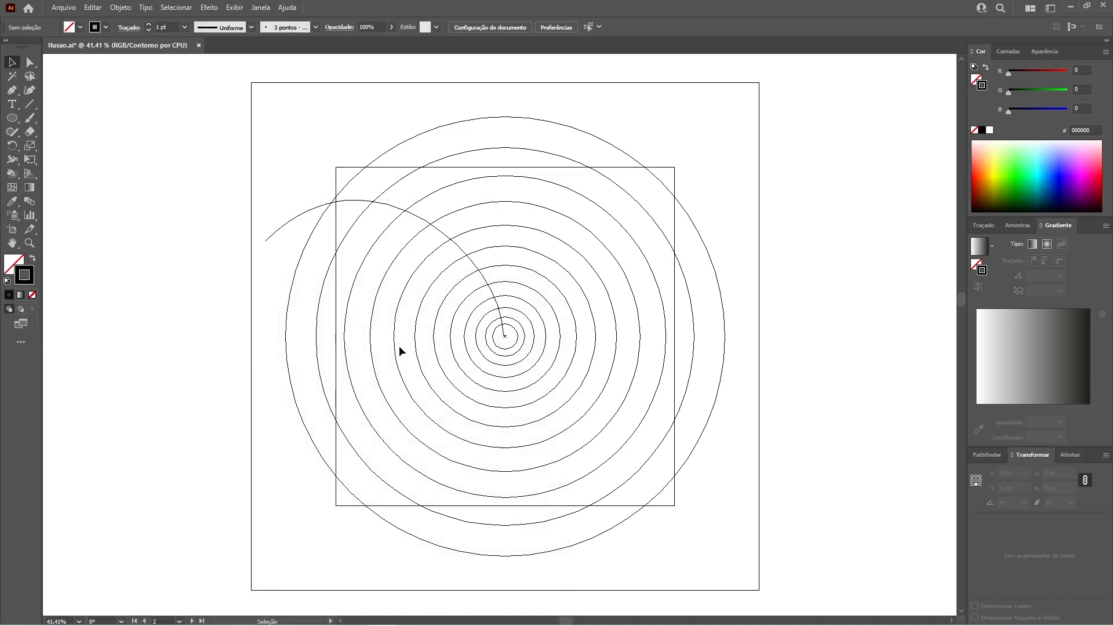
- Move the curved path so its inner endpoint snaps to the circles' common centre at X 540 px, Y 540 px
key(z)
drag(410, 244, 608, 418)
key(v)
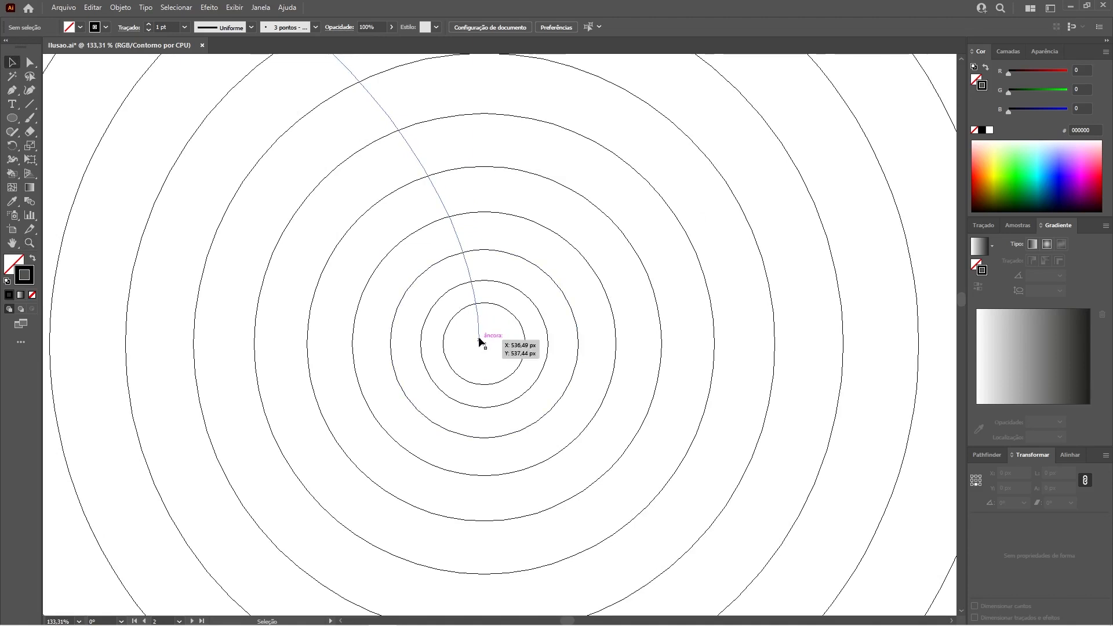
mouse_move(479, 342)
mouse_down()
mouse_move(506, 333)
mouse_move(482, 343)
mouse_move(496, 330)
mouse_up()
click(502, 338)
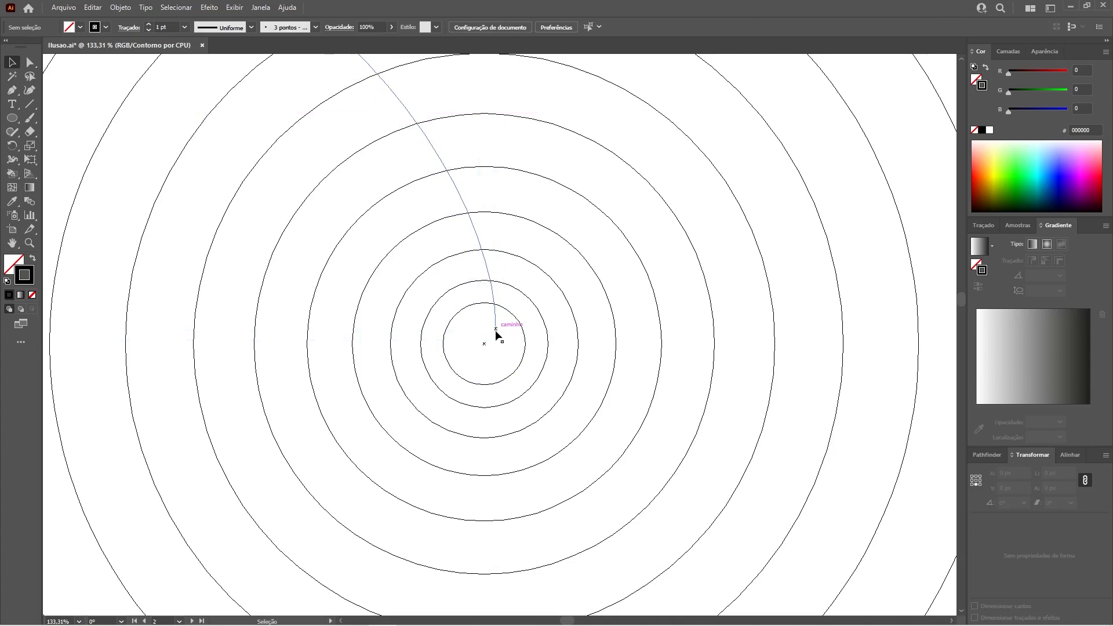
drag(496, 333, 485, 342)
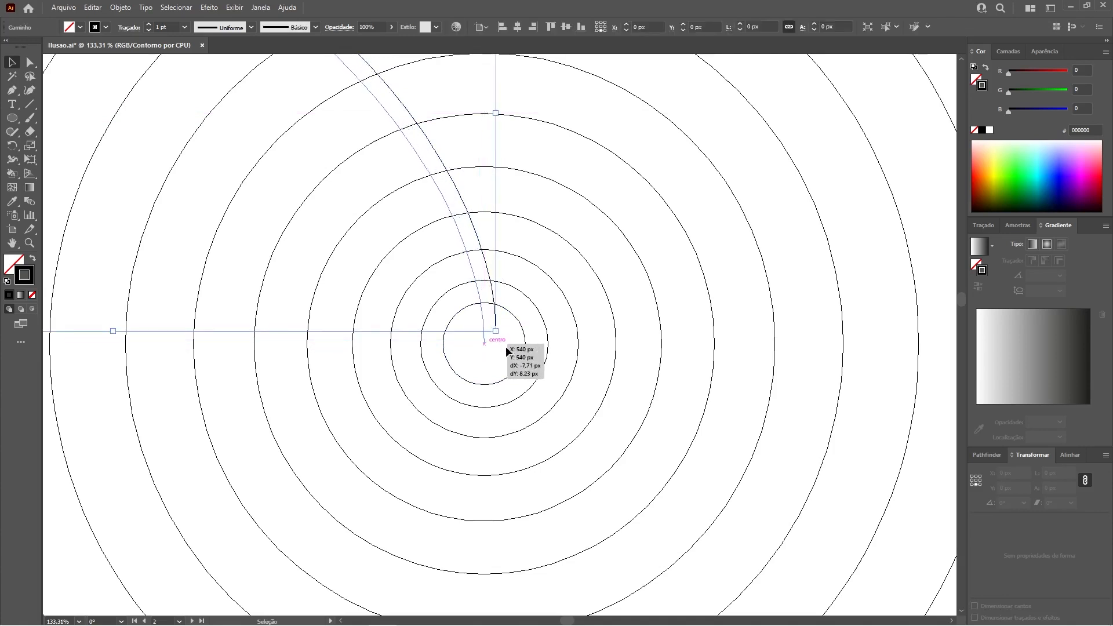
- Deselect the curved path, fit the artboard in the window and return from outline to preview view
click(484, 400)
key(ctrl+0)
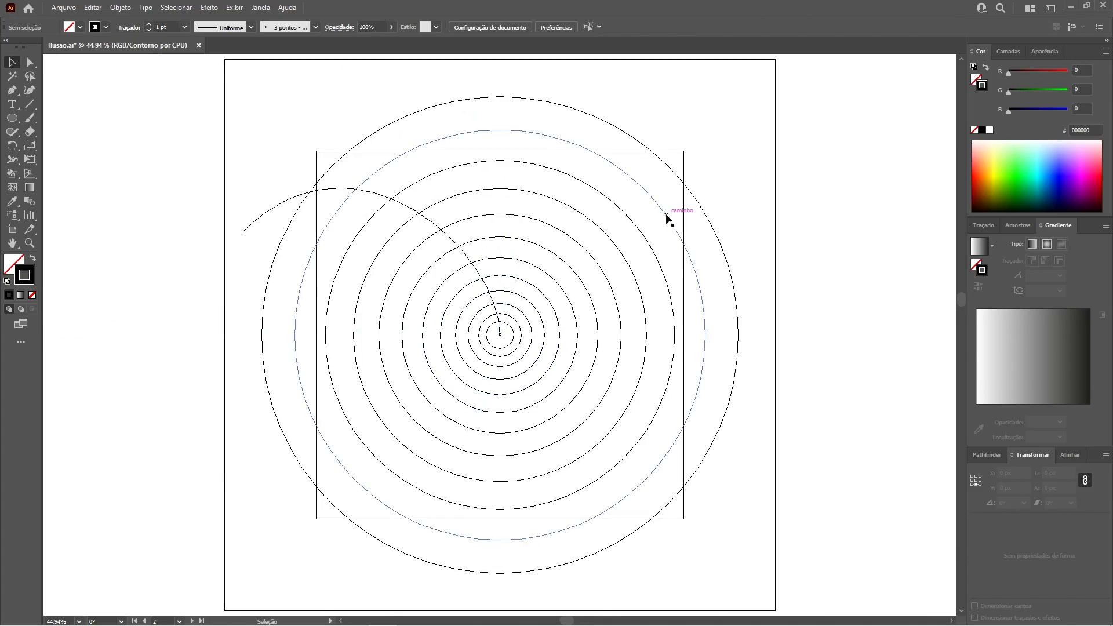
key(ctrl+y)
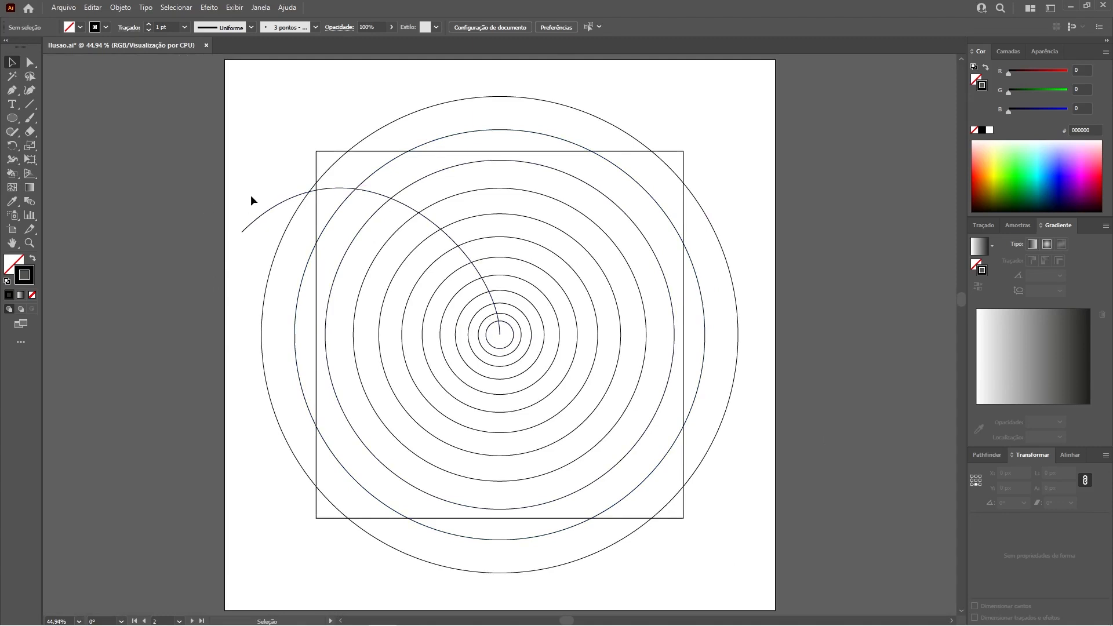
- Make a copy of the curved path rotated 22.5° about the circles' common centre
drag(267, 230, 267, 226)
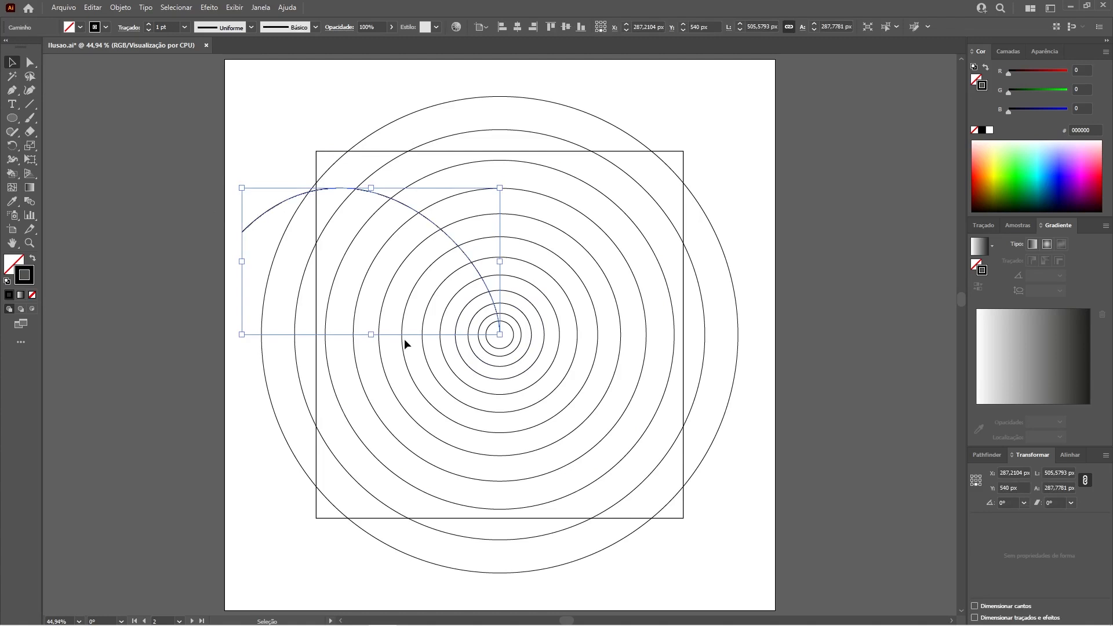
key(r)
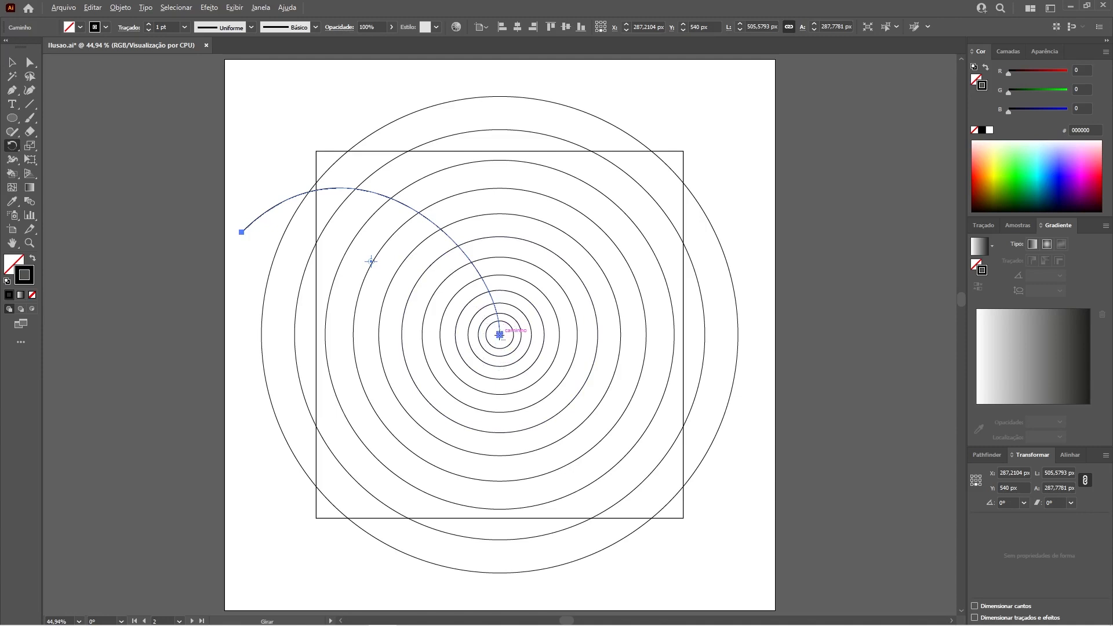
alt+click(500, 335)
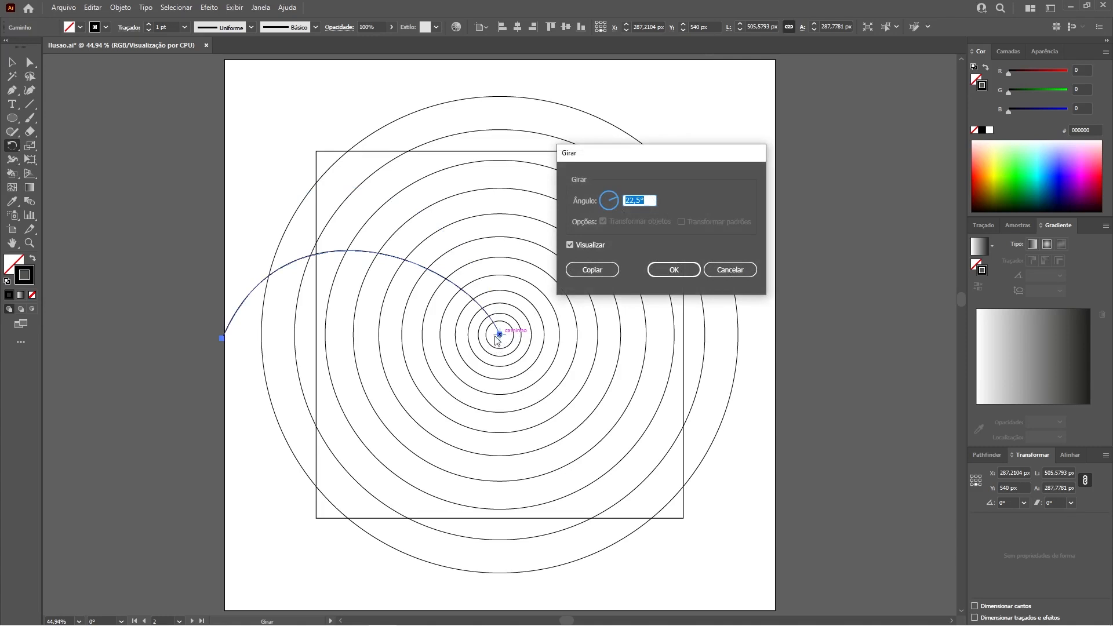
drag(603, 155, 597, 254)
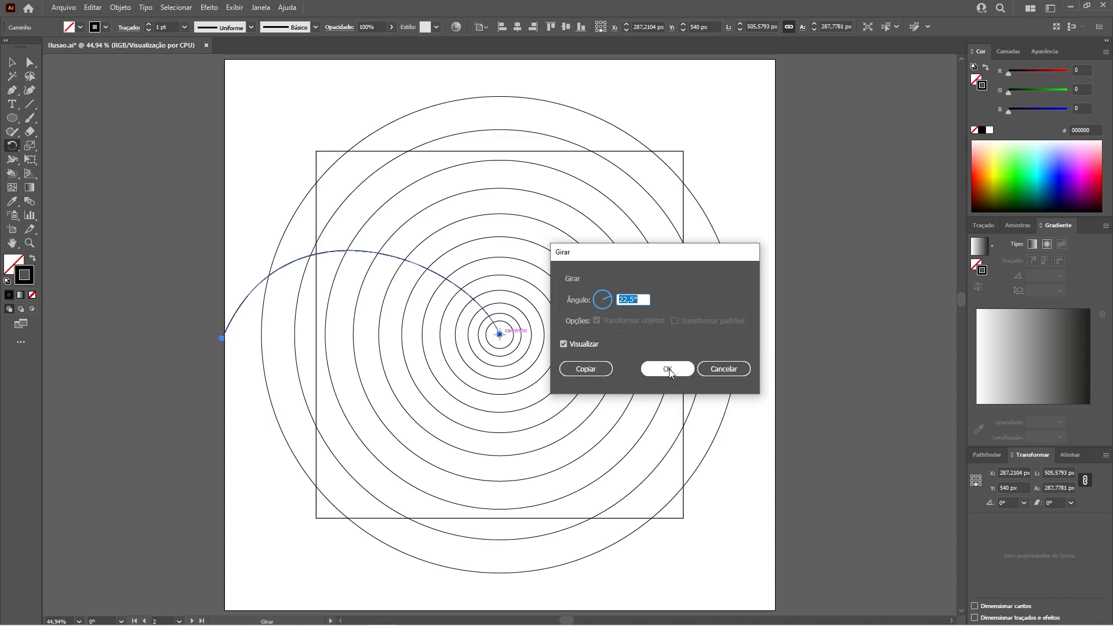
click(591, 373)
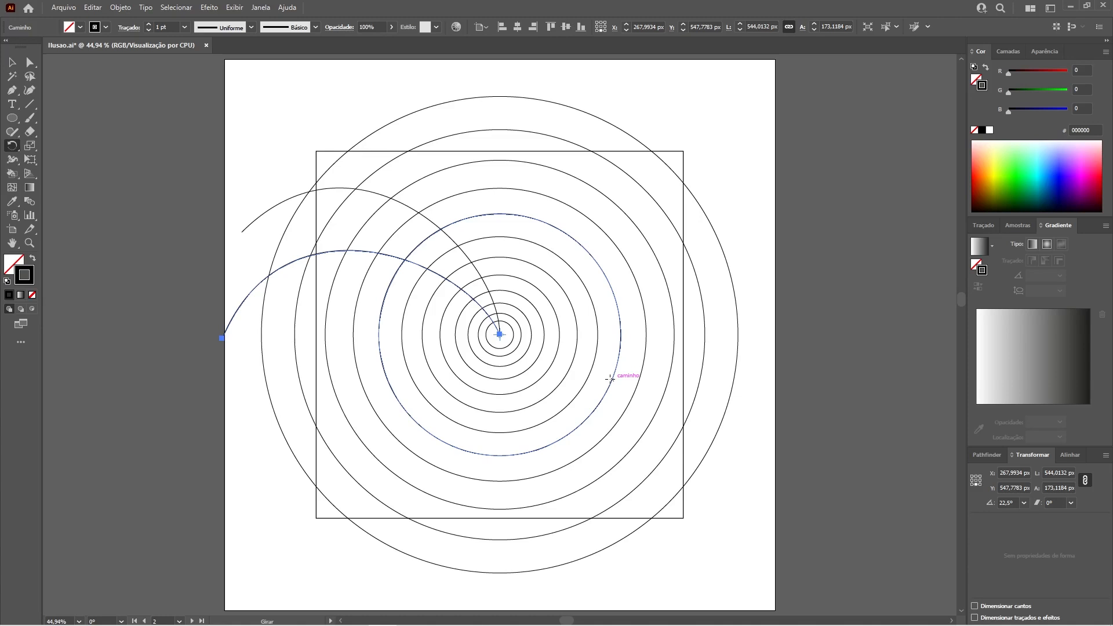
- Repeat the rotated copy of the curve at 22.5° intervals until sixteen curves complete the full turn around the centre
key(ctrl+d)
key(ctrl+d)
key(ctrl+d)
key(ctrl+d)
key(ctrl+d)
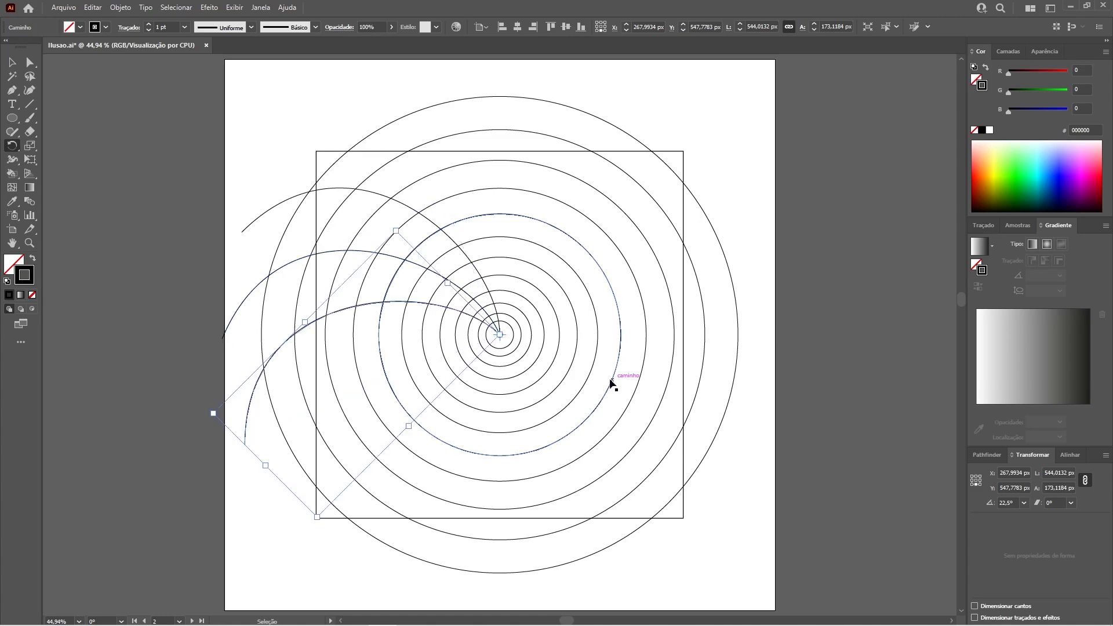
key(ctrl+d)
key(ctrl+d)
key(ctrl+d)
key(ctrl+d)
key(ctrl+d)
key(ctrl+d)
key(ctrl+d)
key(ctrl+d)
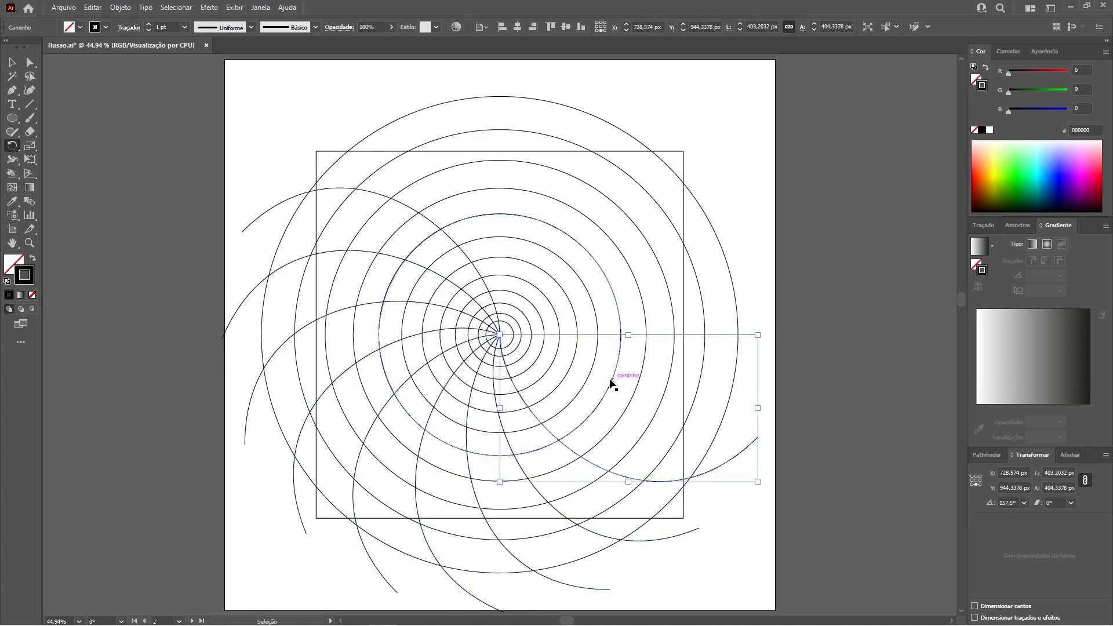
key(ctrl+d)
key(ctrl+d)
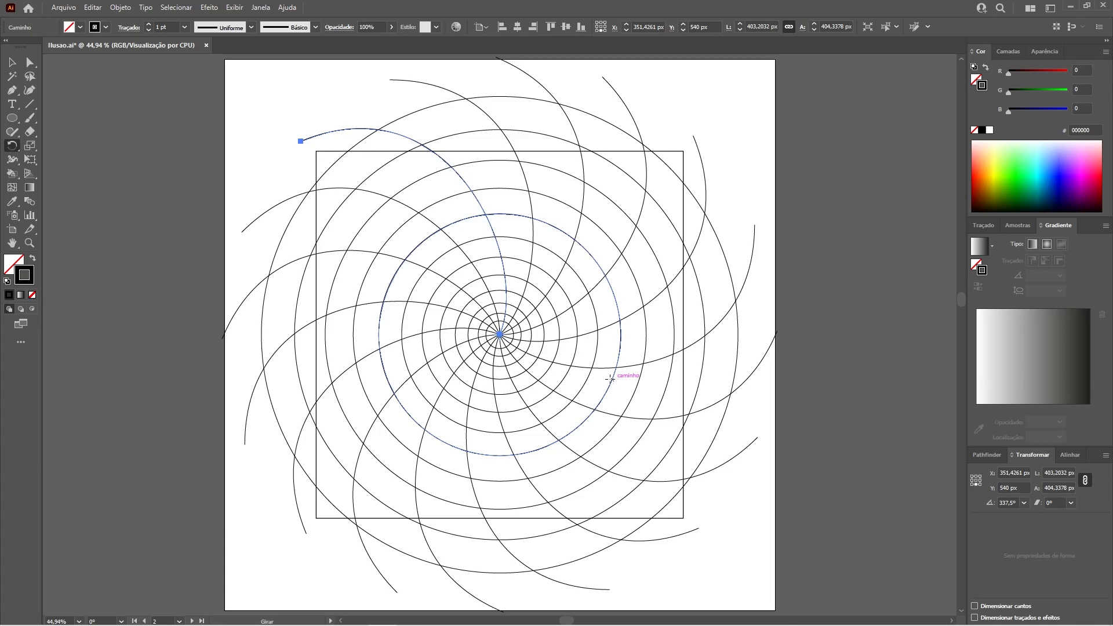
key(Return)
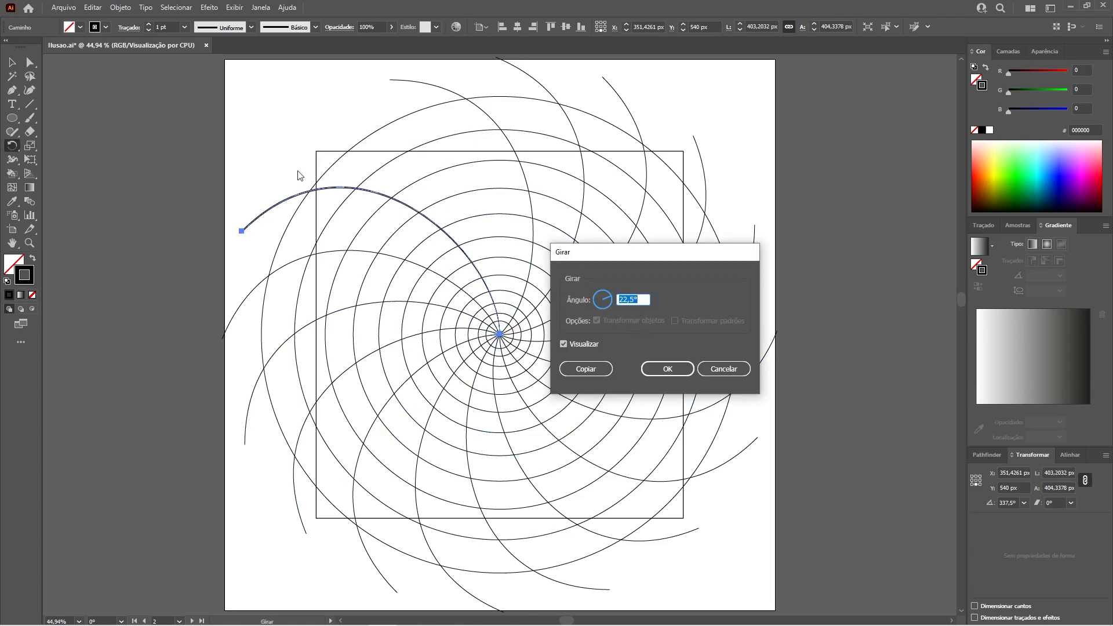
click(661, 369)
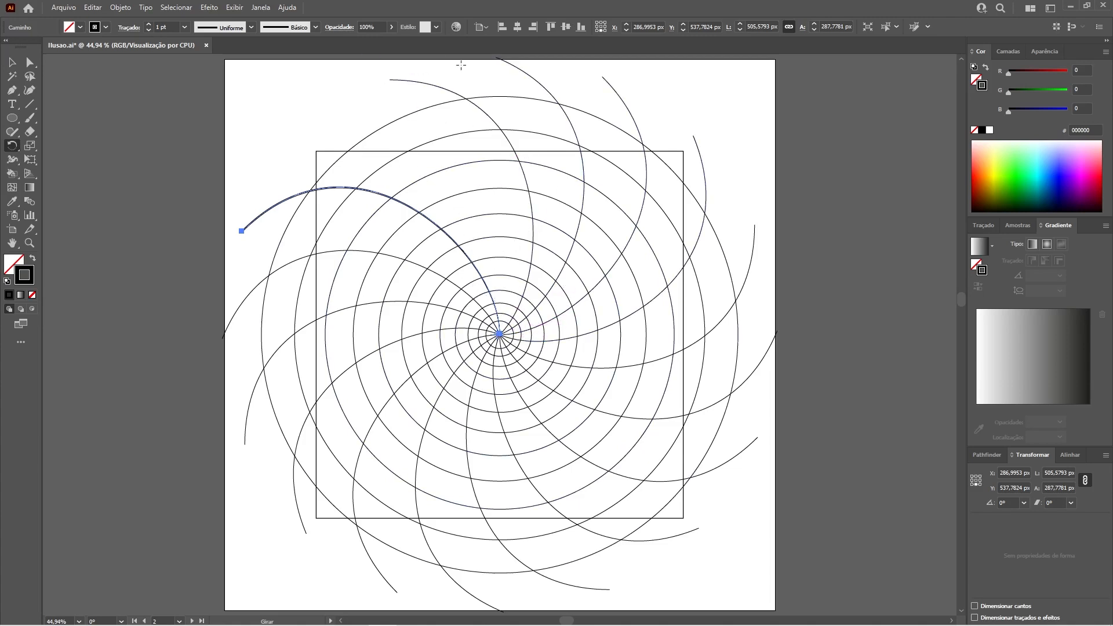
key(ctrl+d)
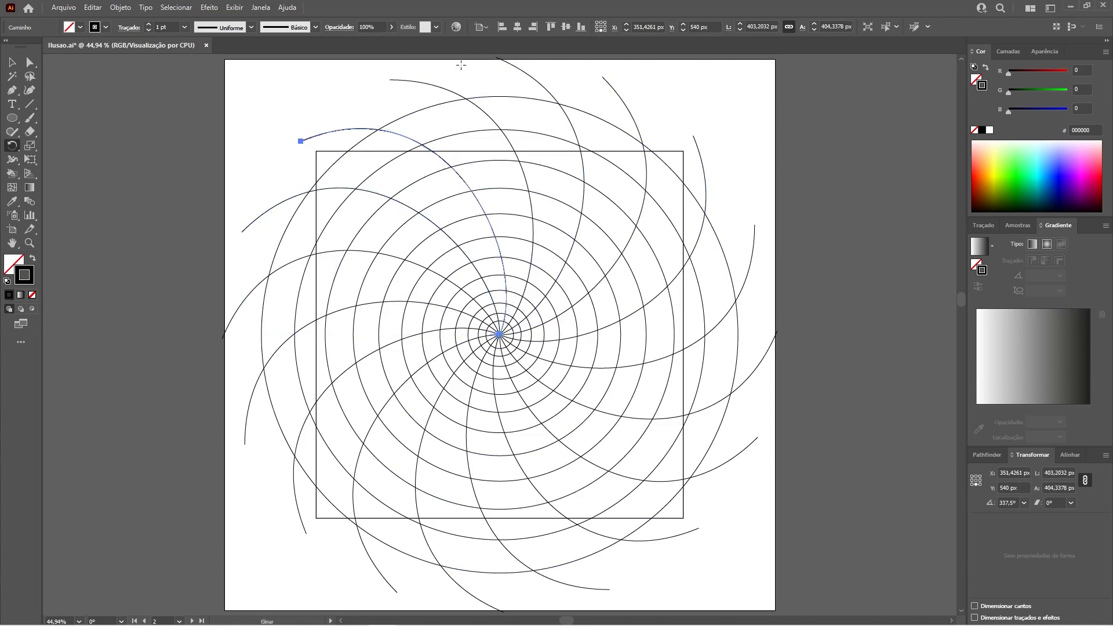
- Select all the circles and curves and prepare the Live Paint Bucket with a black fill
click(11, 62)
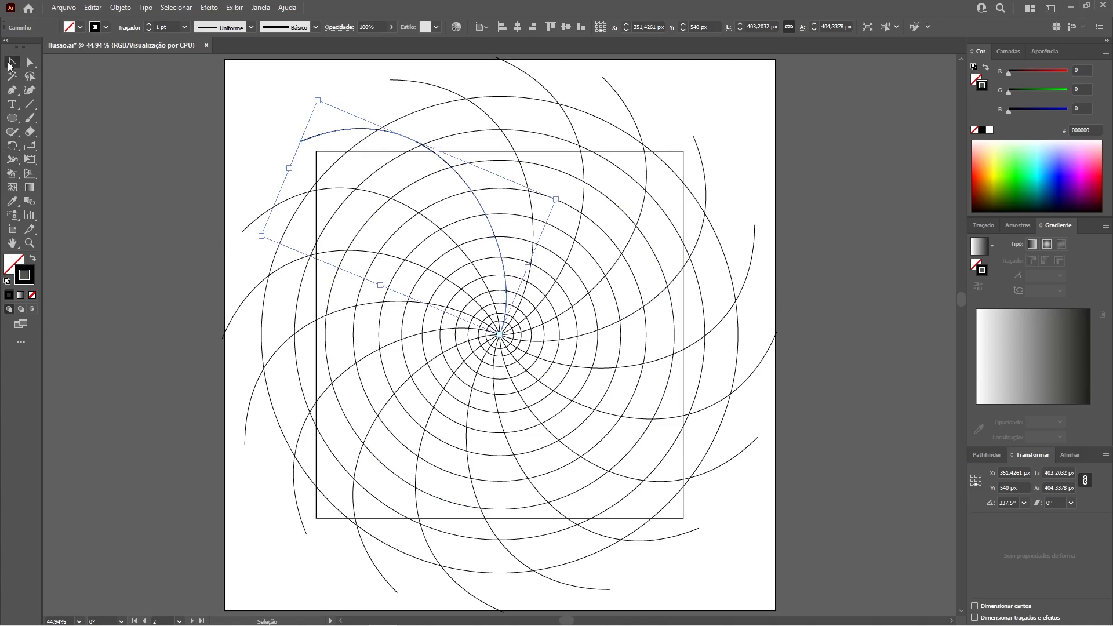
click(181, 117)
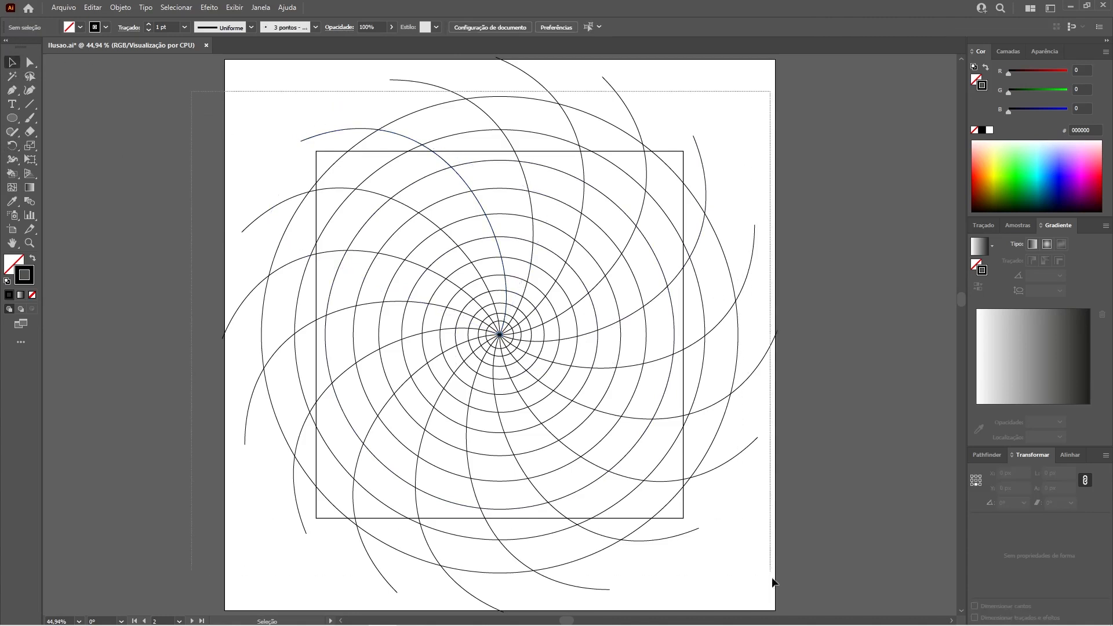
key(ctrl+a)
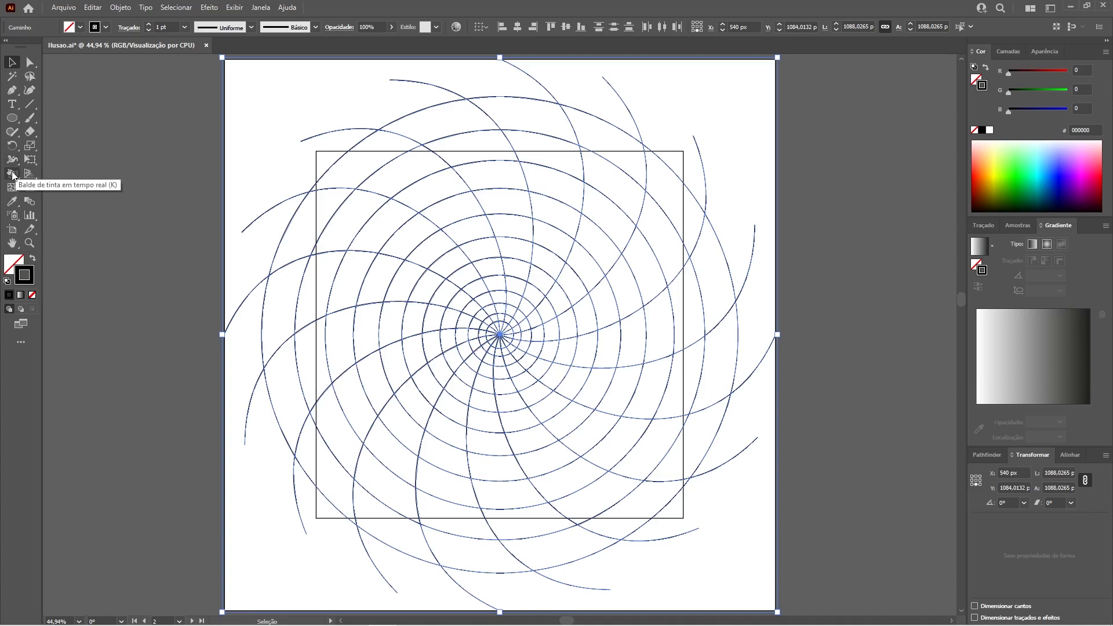
drag(11, 175, 36, 175)
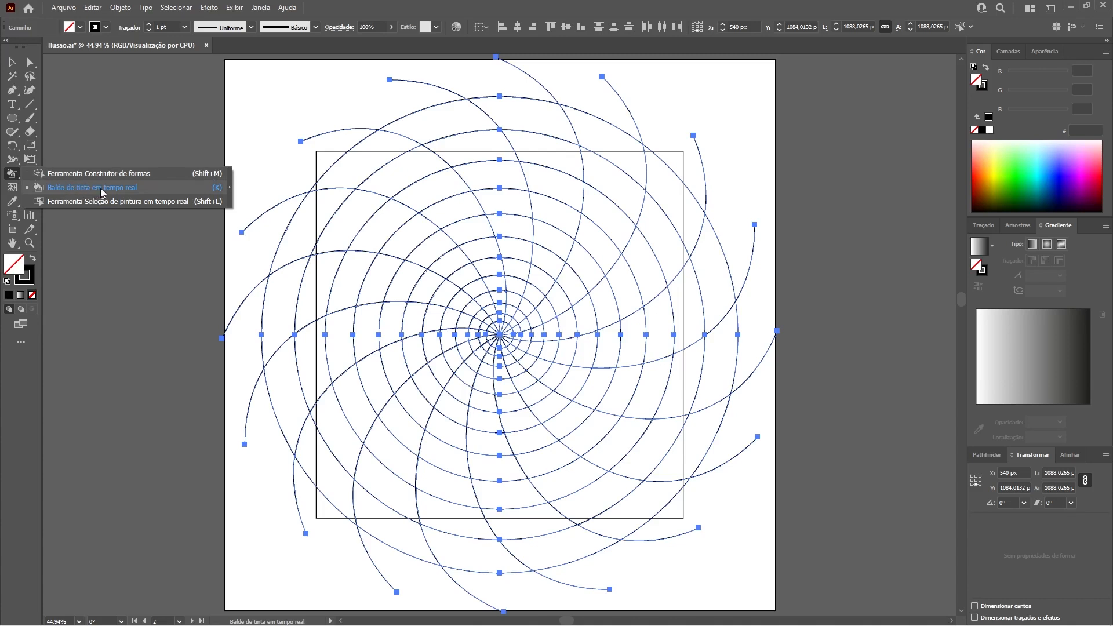
click(141, 186)
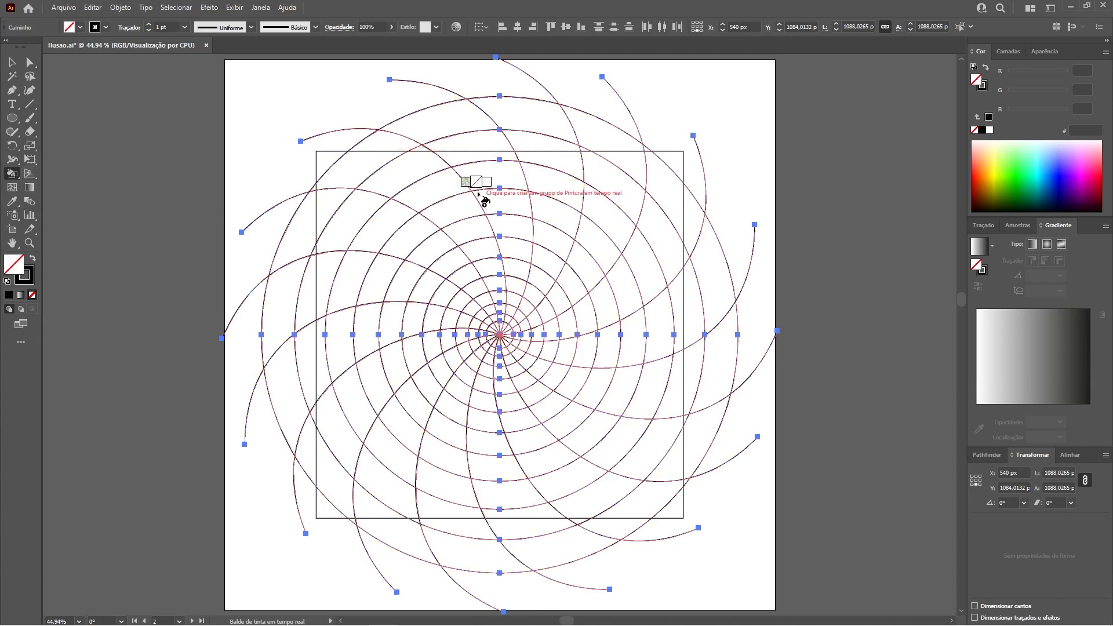
click(988, 117)
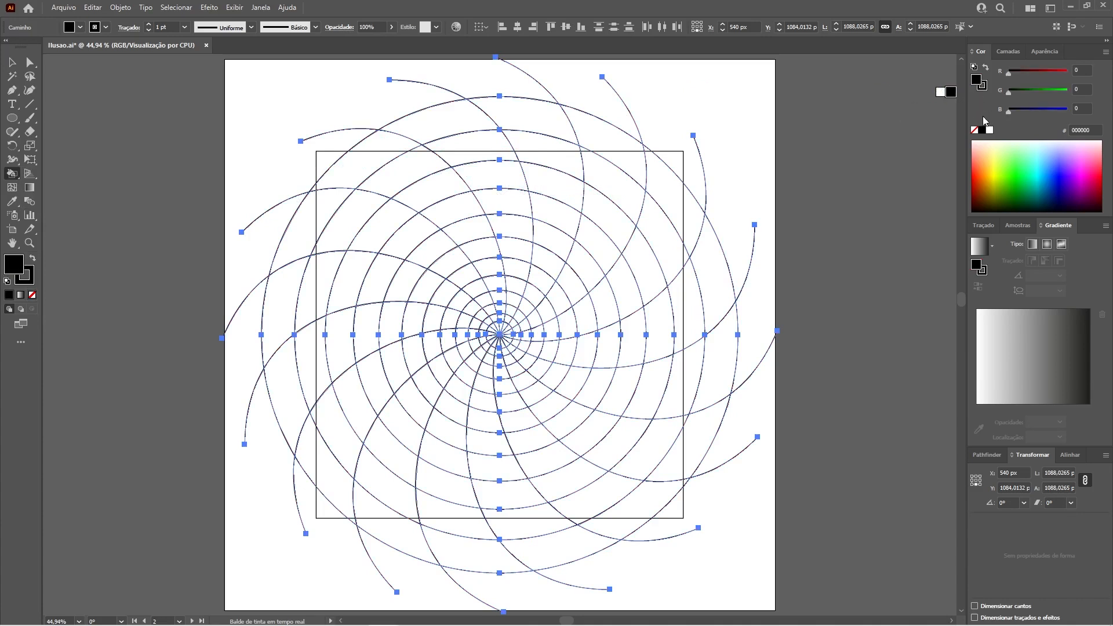
- Create a Live Paint group and fill alternating cells of the outer rings black in a checkerboard pattern
click(362, 170)
click(281, 281)
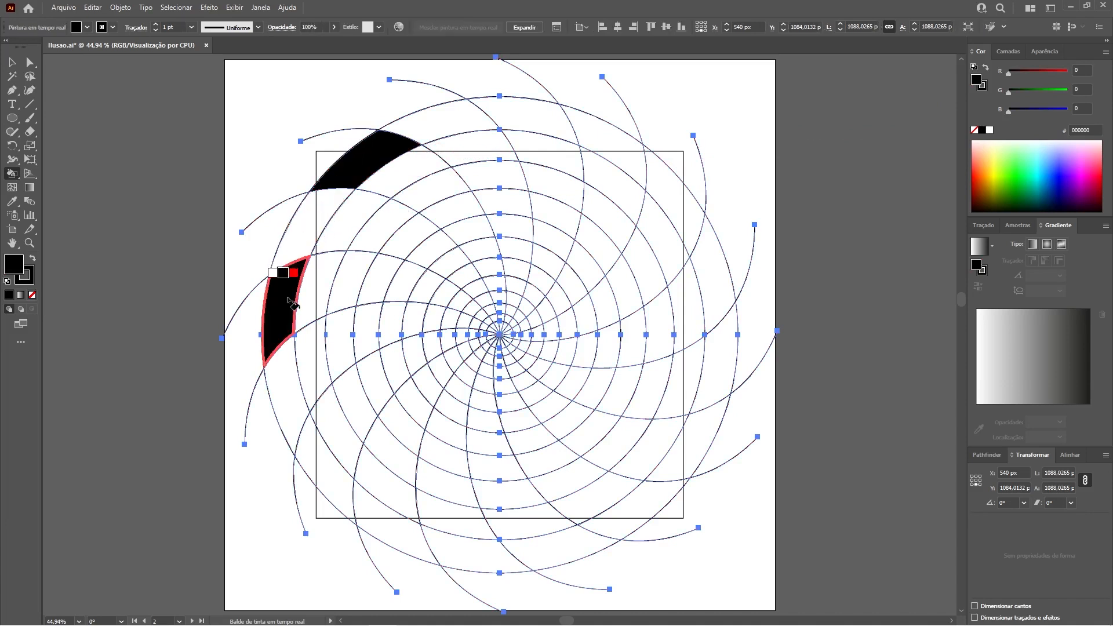
click(318, 458)
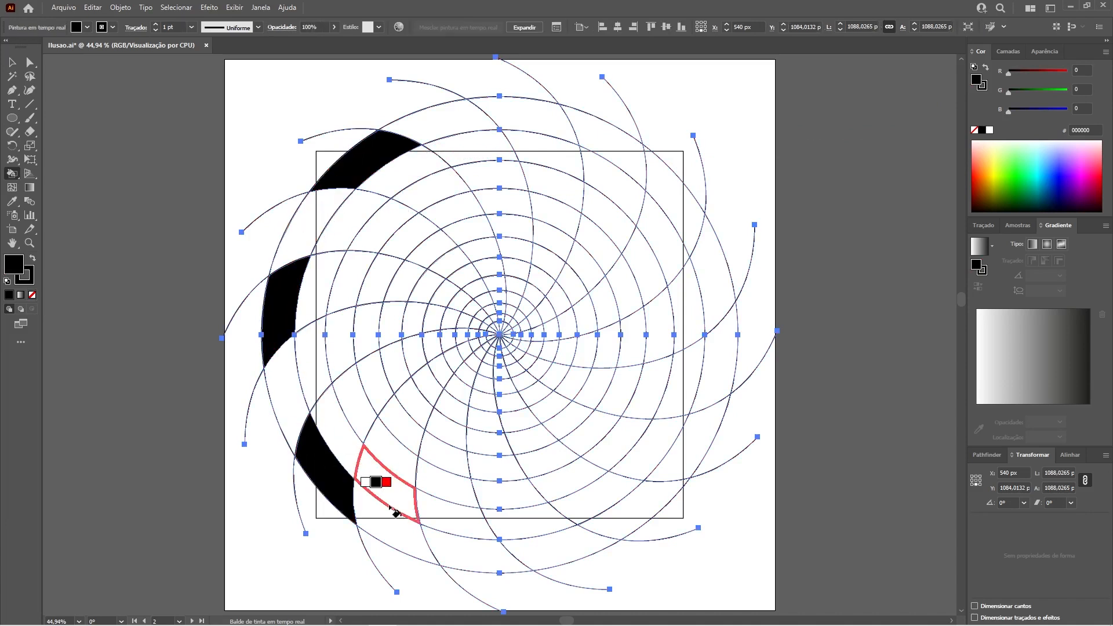
click(454, 545)
click(642, 514)
click(710, 360)
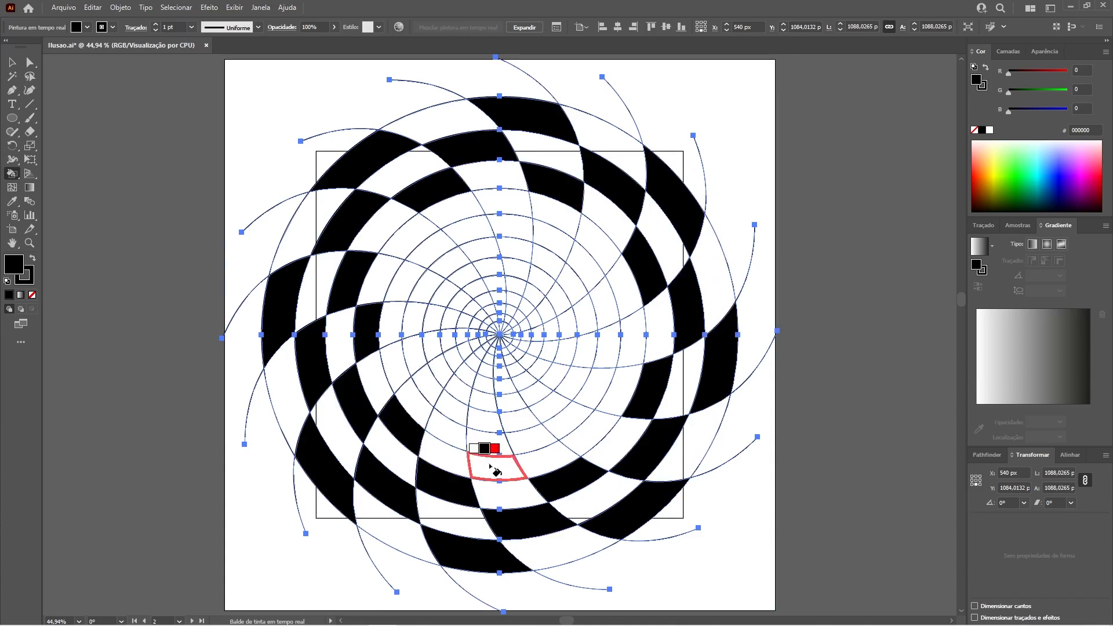
click(497, 460)
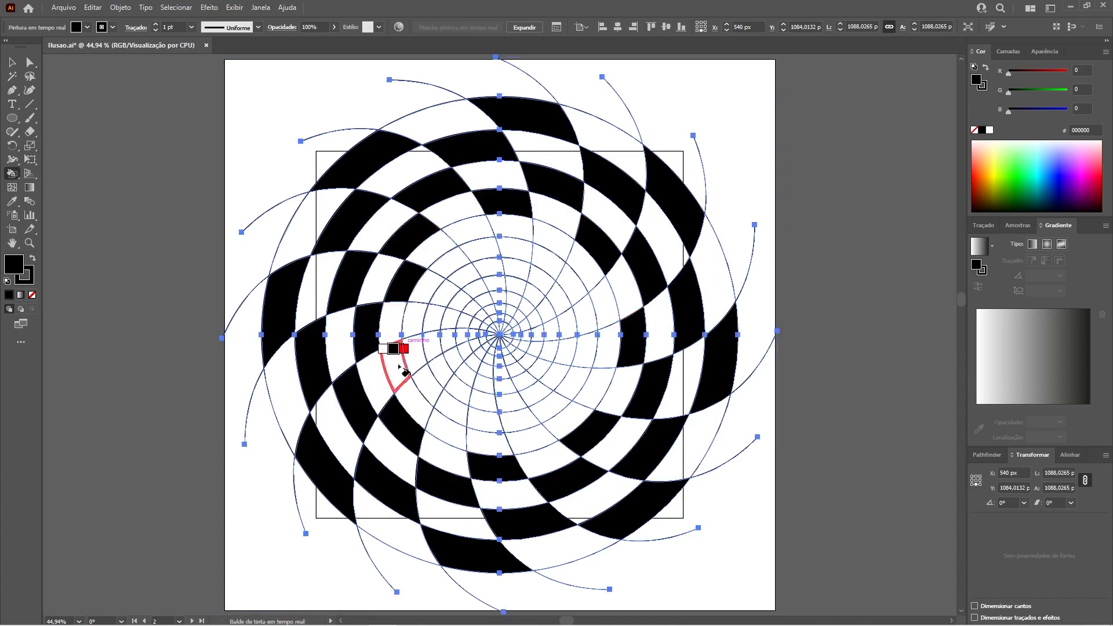
mouse_move(471, 229)
mouse_down()
mouse_move(413, 321)
mouse_move(485, 265)
mouse_move(435, 302)
mouse_move(426, 391)
mouse_move(553, 403)
mouse_move(579, 352)
mouse_move(550, 259)
mouse_move(469, 272)
mouse_move(441, 329)
mouse_move(466, 402)
mouse_move(511, 400)
mouse_move(560, 338)
mouse_move(535, 280)
mouse_move(472, 286)
mouse_up()
- Continue the black checkerboard fill with the Live Paint Bucket through the inner rings up to the centre
key(z)
drag(386, 237, 614, 438)
key(k)
click(362, 284)
click(373, 396)
click(455, 463)
click(567, 456)
click(635, 371)
click(626, 260)
mouse_move(493, 428)
mouse_down()
mouse_move(501, 226)
mouse_move(443, 323)
mouse_move(567, 318)
mouse_move(467, 291)
mouse_move(498, 377)
mouse_move(538, 296)
mouse_move(478, 319)
mouse_move(505, 360)
mouse_move(529, 294)
mouse_move(422, 398)
mouse_up()
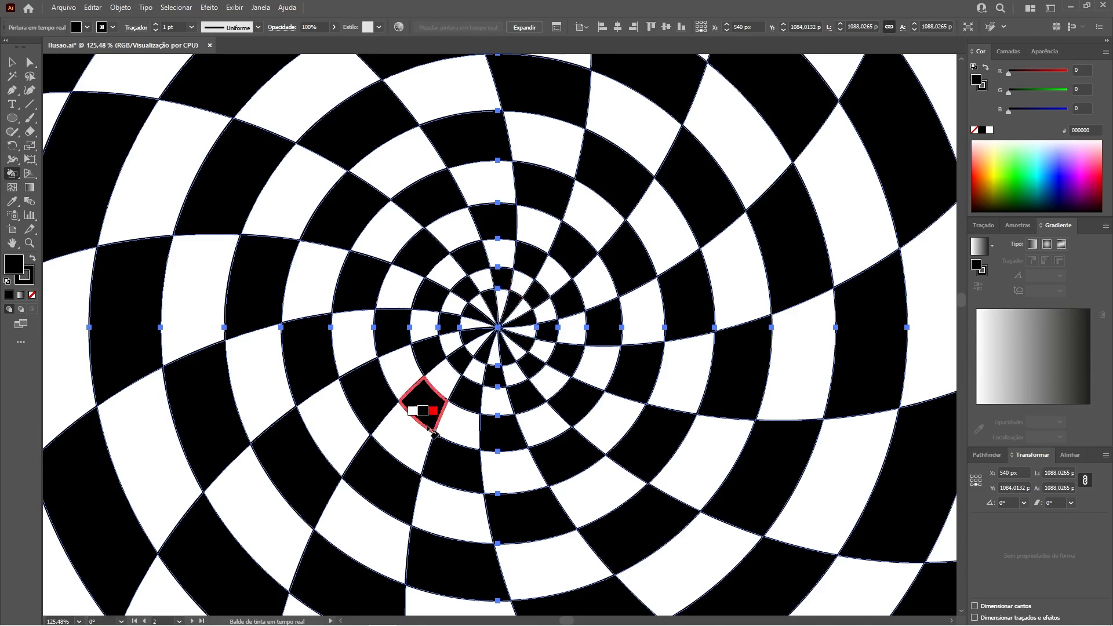
- Expand the Live Paint group and ungroup the expanded artwork
key(ctrl+0)
click(11, 62)
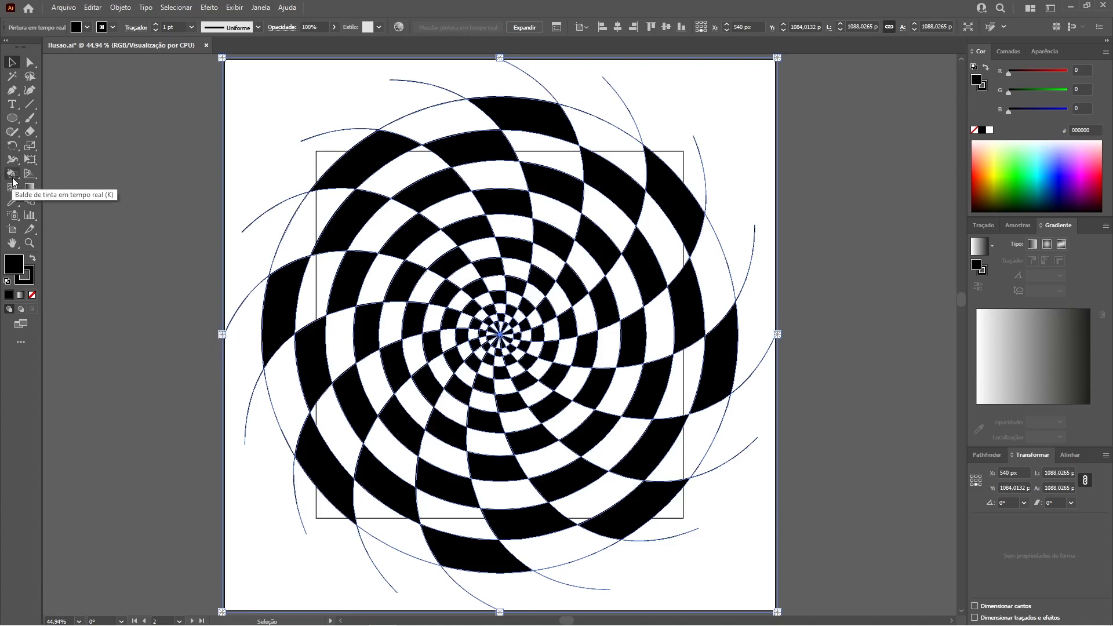
click(524, 27)
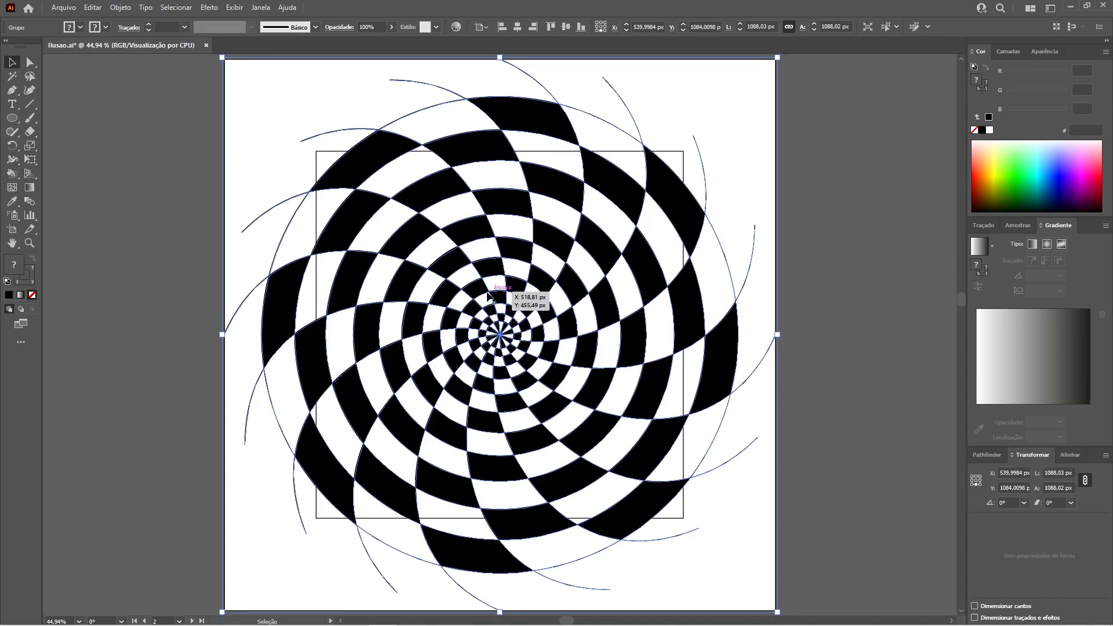
right_click(554, 233)
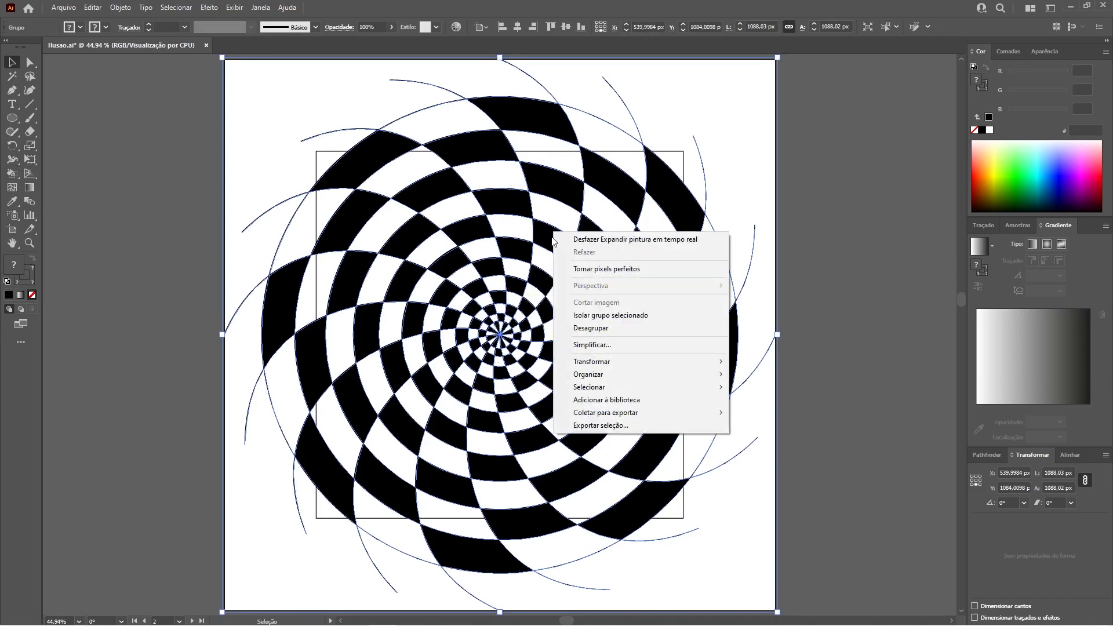
click(615, 329)
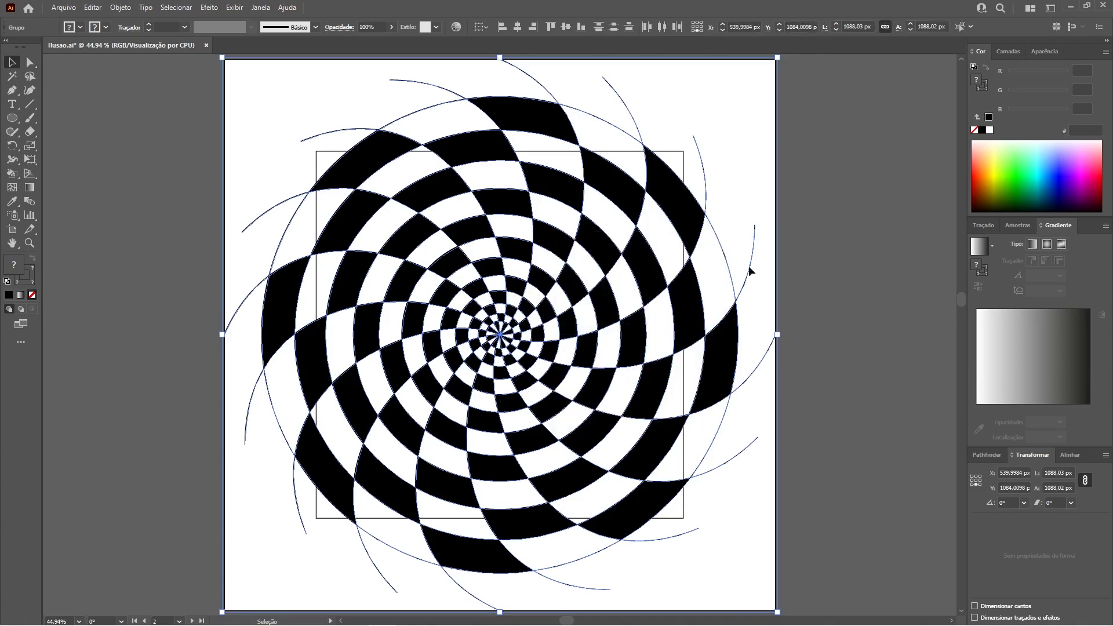
- Separate the group of circle and curve outlines from the black fills and delete it
click(797, 183)
drag(699, 142, 820, 193)
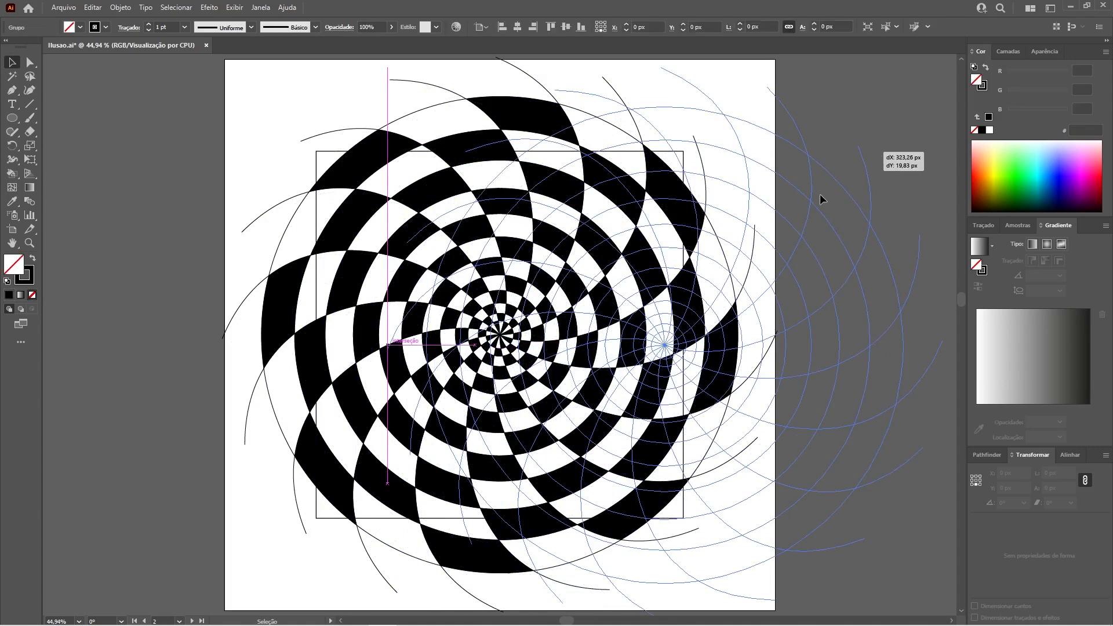
key(ctrl+shift+a)
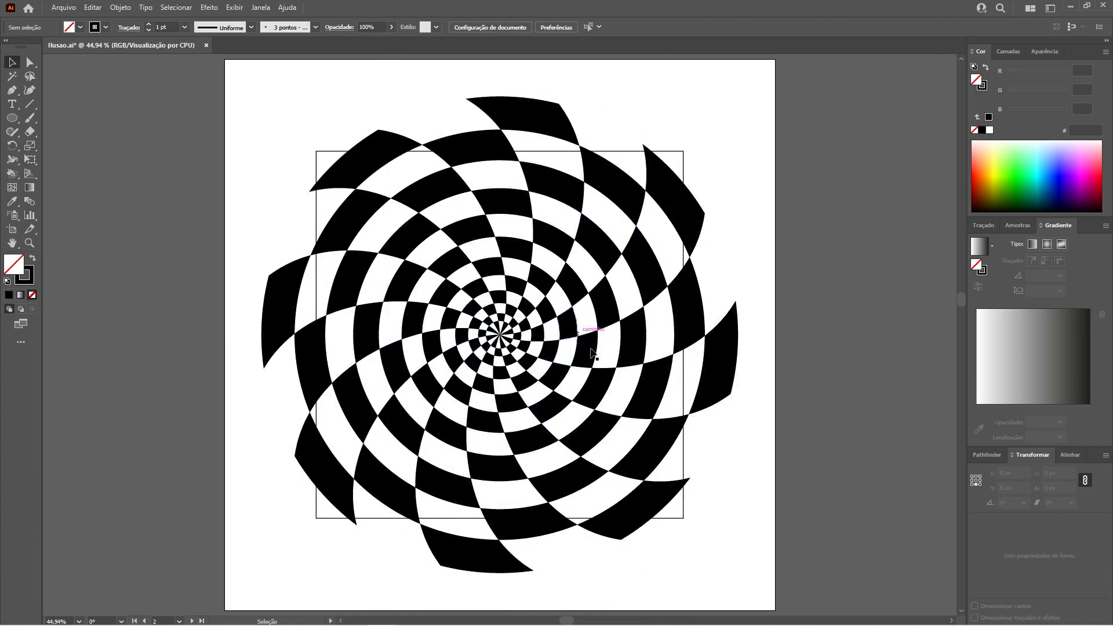
- Unlock layer Camada 2, select the checkerboard artwork together with the square, and make a clipping mask from the square
click(1009, 53)
drag(251, 92, 830, 519)
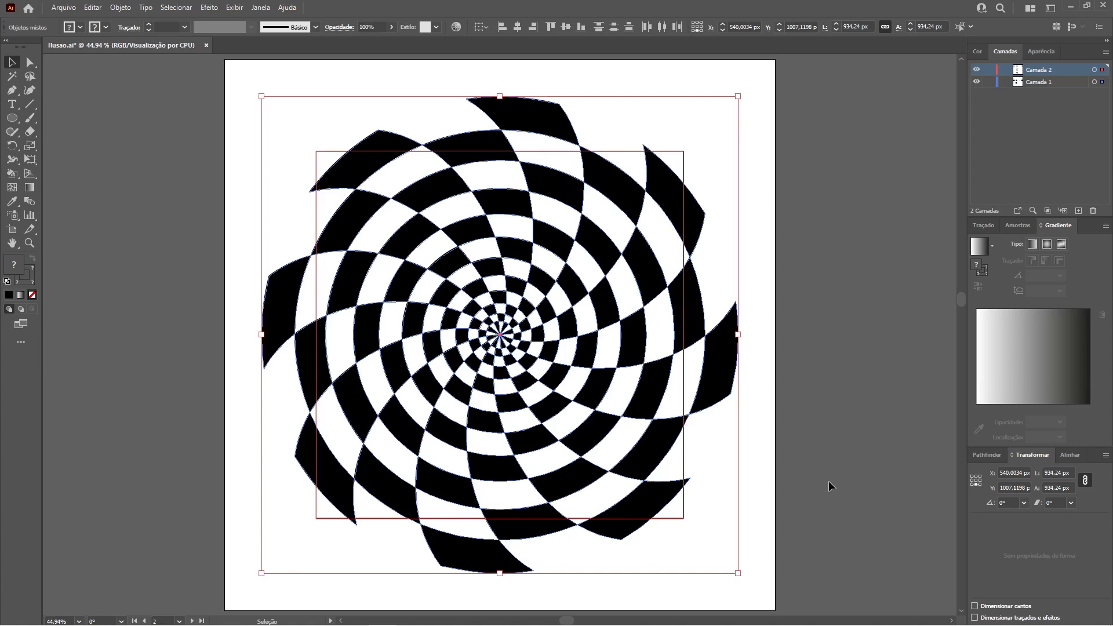
key(ctrl+7)
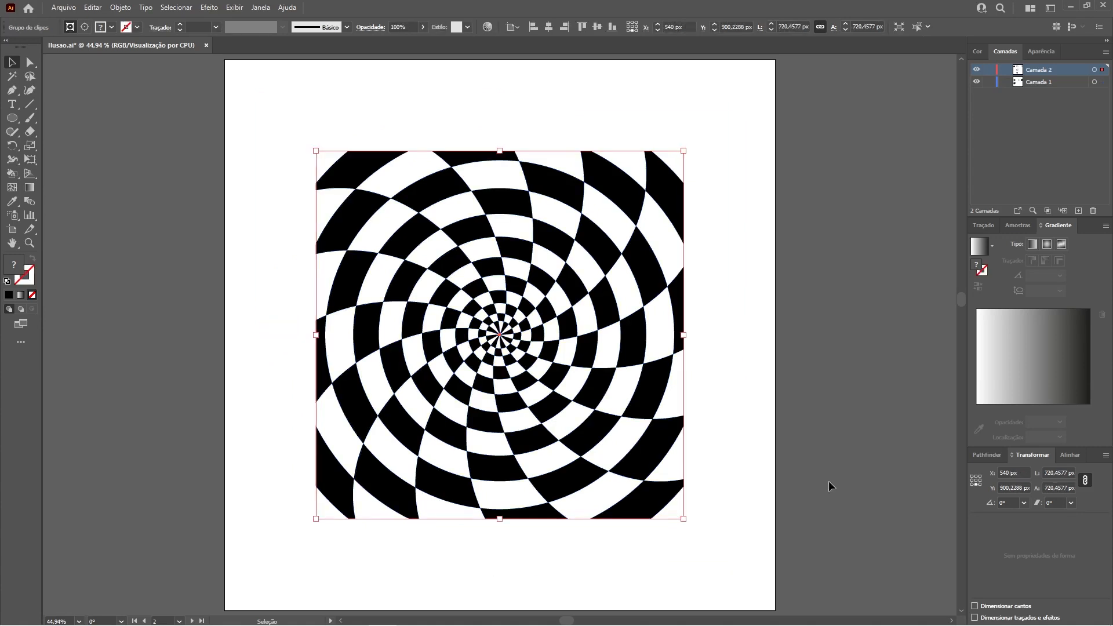
click(763, 259)
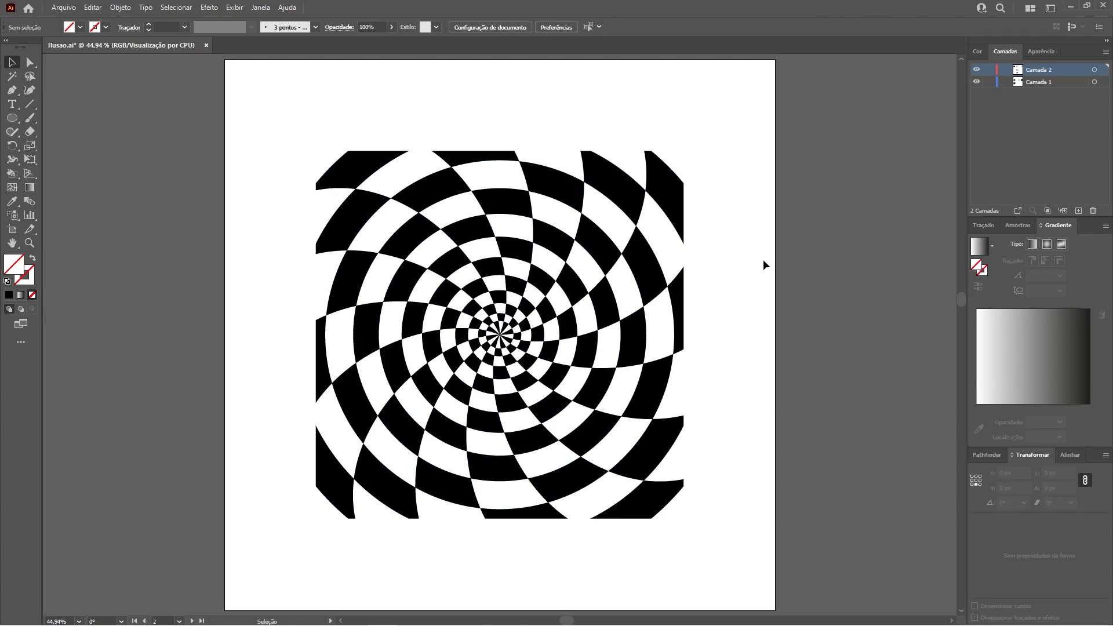